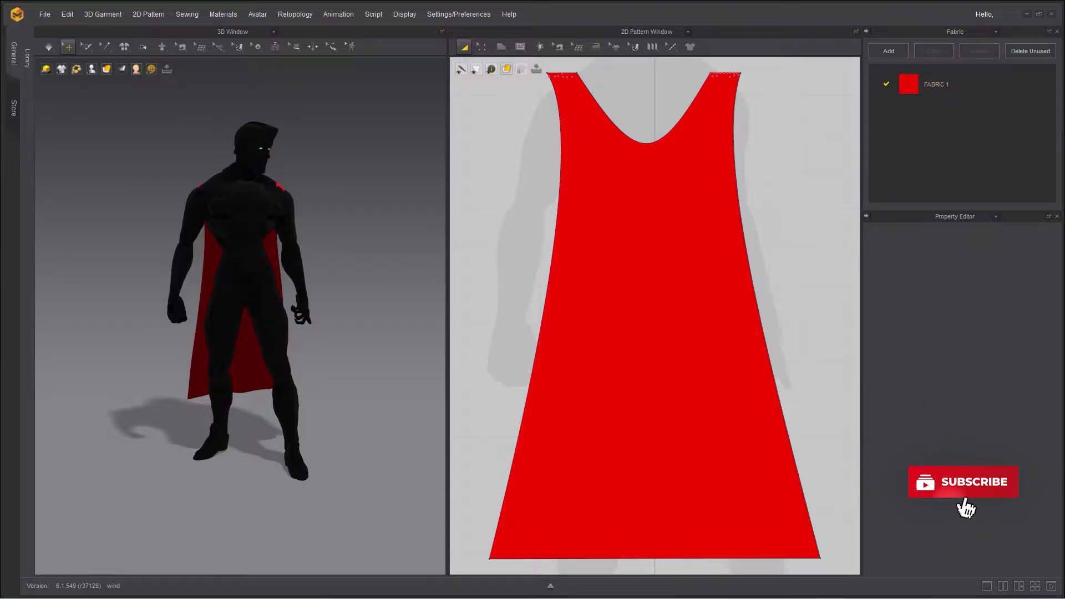
- Orbit around the avatar to check the red cape, then start the cloth simulation with Space
{"action": "right_click_drag", "start_coordinate": [118, 440], "coordinate": [340, 431]}
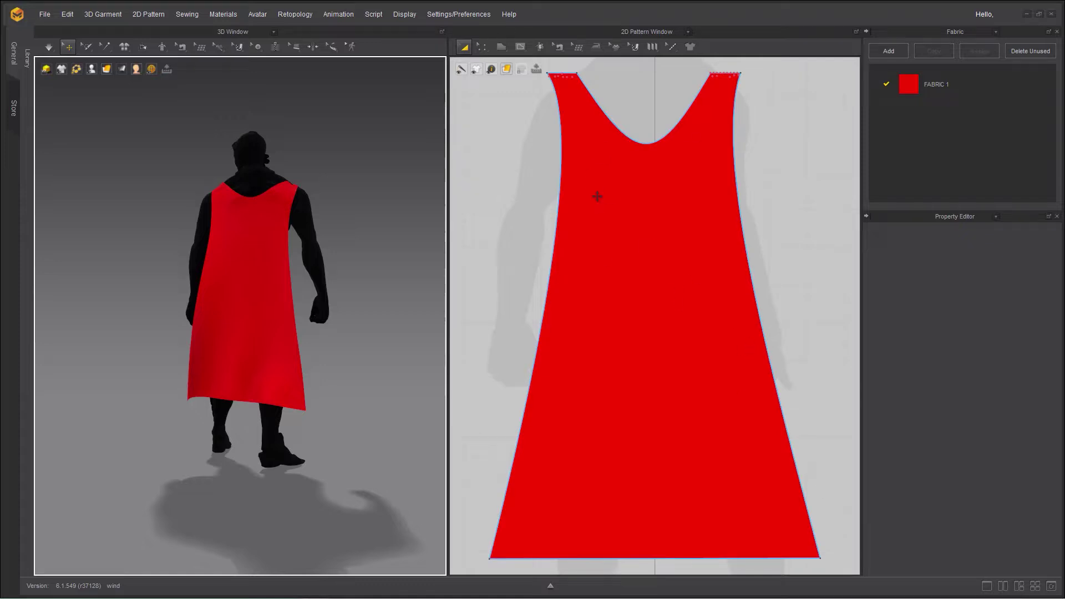
{"action": "right_click_drag", "start_coordinate": [358, 427], "coordinate": [78, 449]}
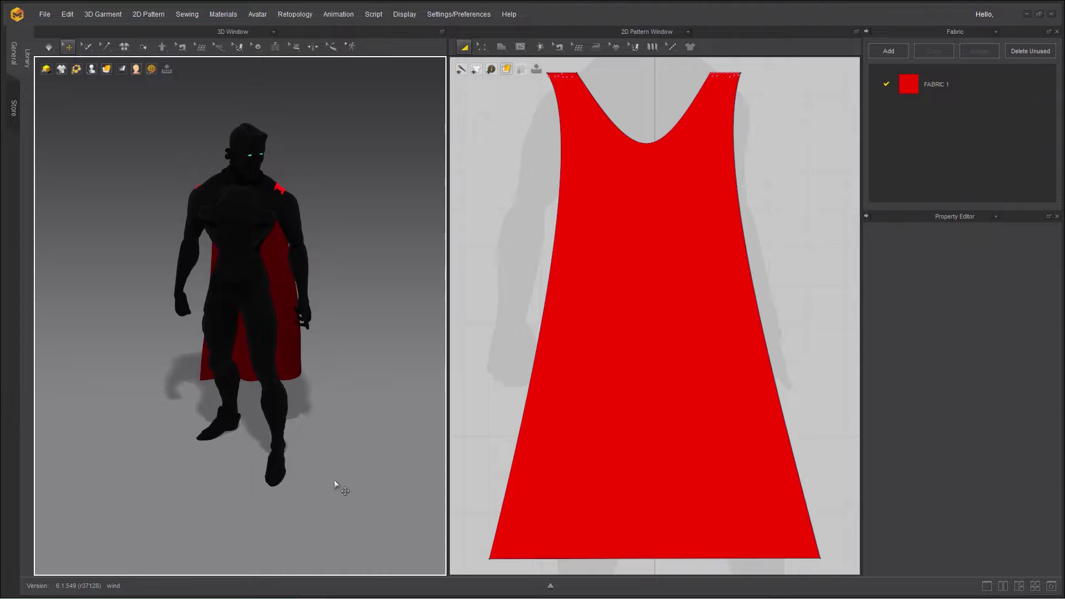
{"action": "right_click_drag", "start_coordinate": [334, 480], "coordinate": [341, 439]}
{"action": "key", "text": "space"}
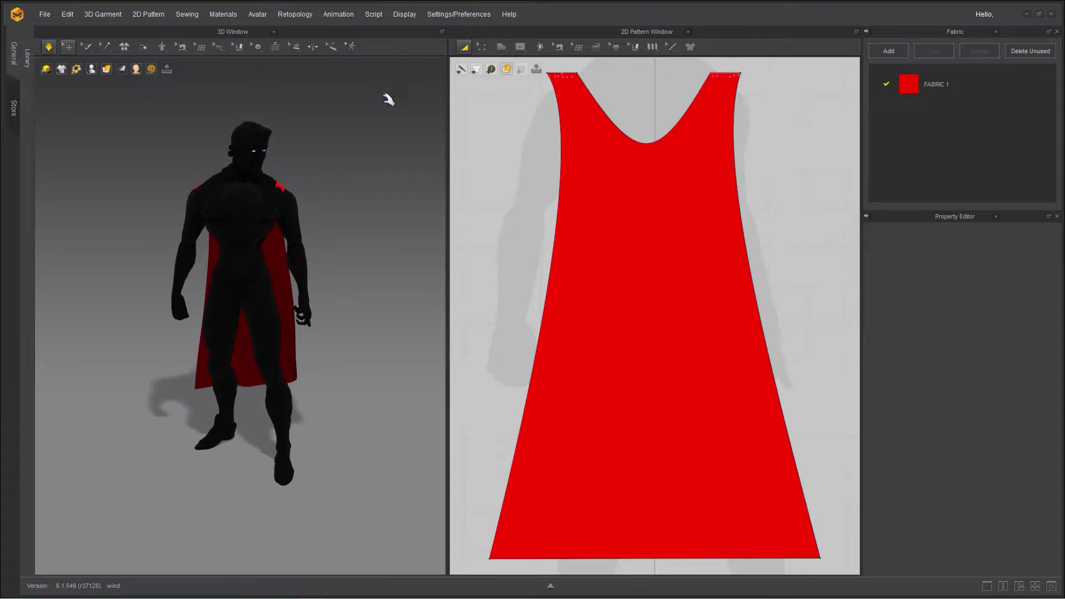
{"action": "right_click_drag", "start_coordinate": [103, 417], "coordinate": [198, 409]}
- Select the red cape pattern and set its Particle Distance to 16 mm
{"action": "left_click", "coordinate": [191, 405]}
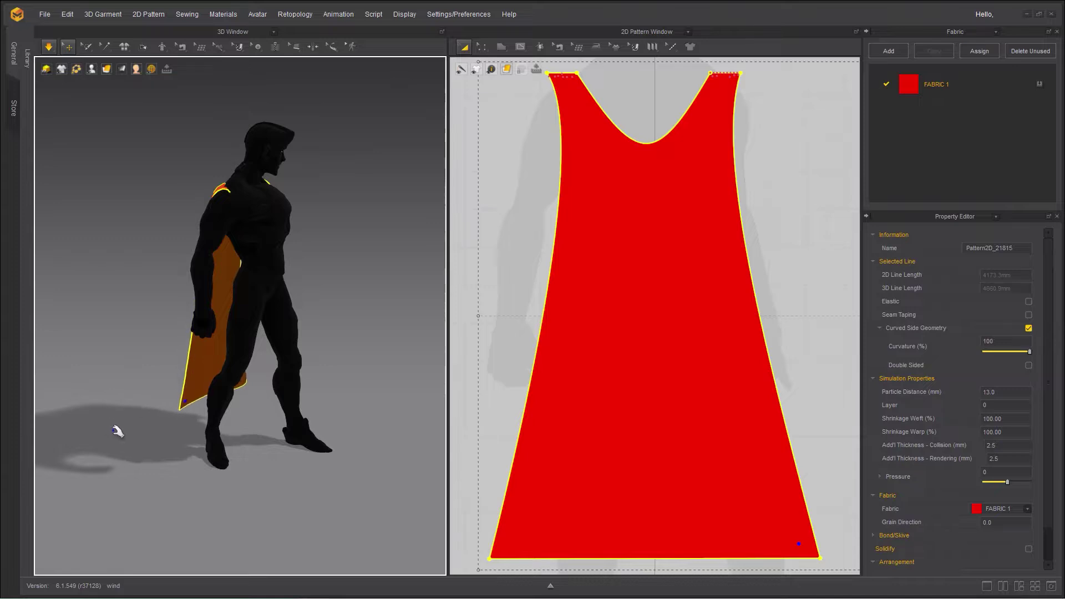
{"action": "key", "text": "8"}
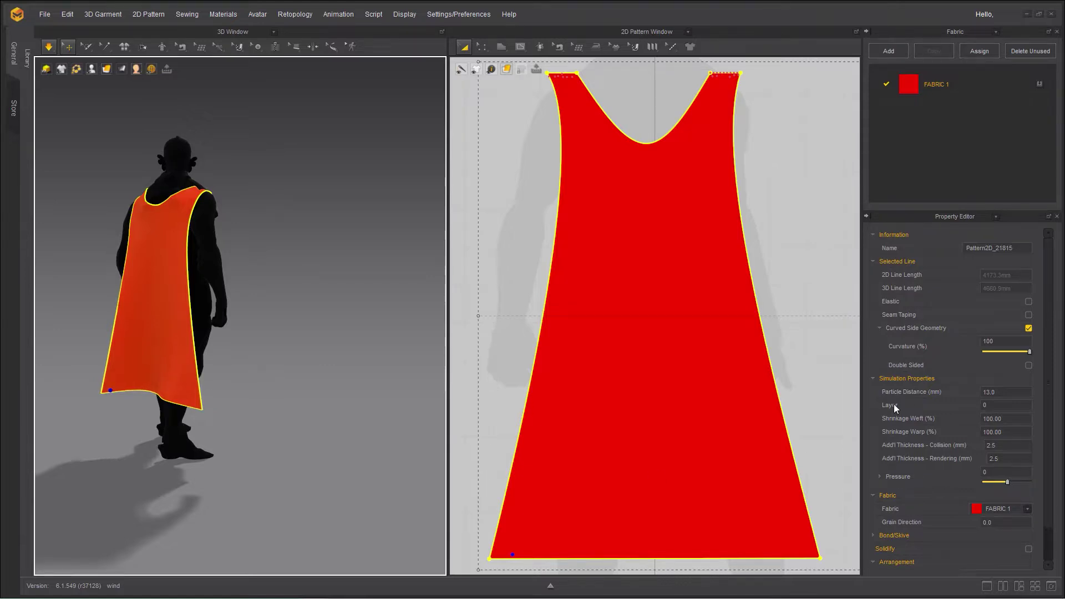
{"action": "left_click", "coordinate": [1013, 391]}
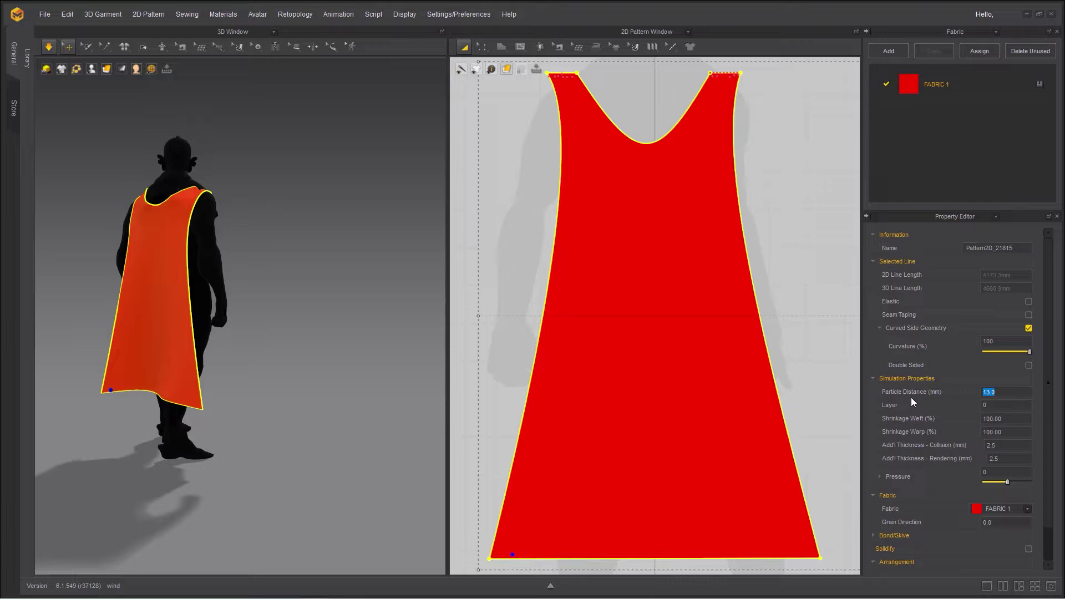
{"action": "type", "text": "16"}
{"action": "key", "text": "Return"}
{"action": "right_click_drag", "start_coordinate": [292, 442], "coordinate": [79, 442]}
{"action": "scroll", "coordinate": [300, 422], "scroll_direction": "down", "scroll_amount": 5}
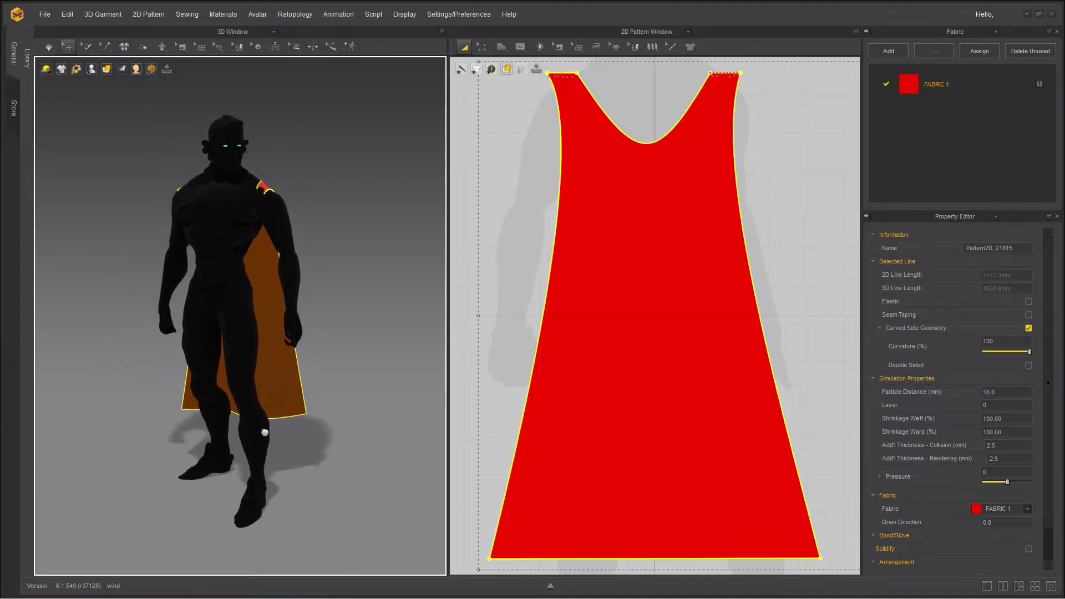
{"action": "scroll", "coordinate": [289, 427], "scroll_direction": "up", "scroll_amount": 3}
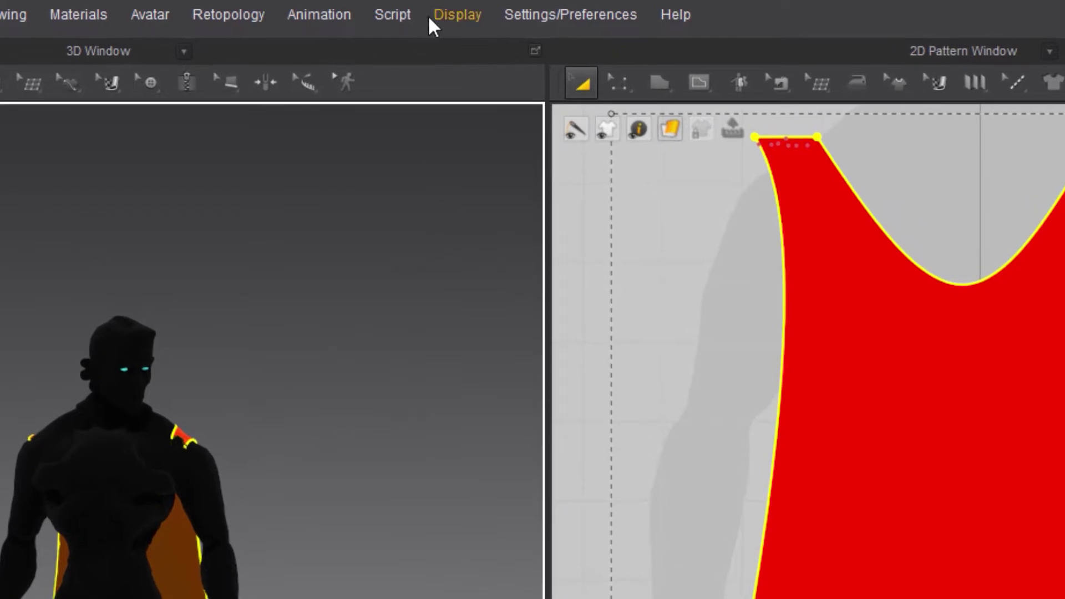
- Turn on Show Wind Controller under Display > Environment
{"action": "left_click", "coordinate": [455, 15]}
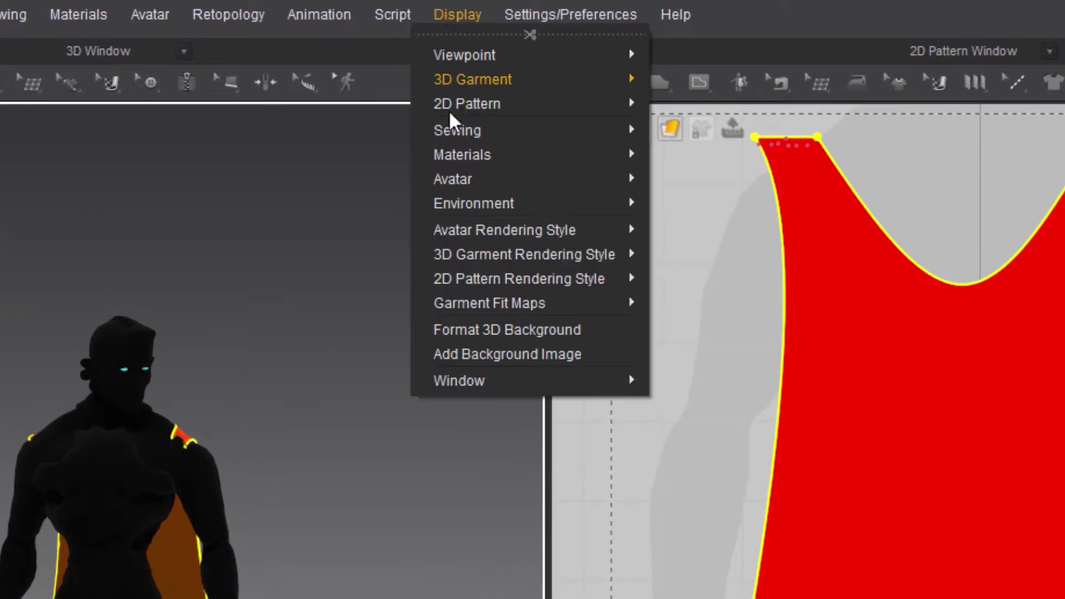
{"action": "mouse_move", "coordinate": [482, 203]}
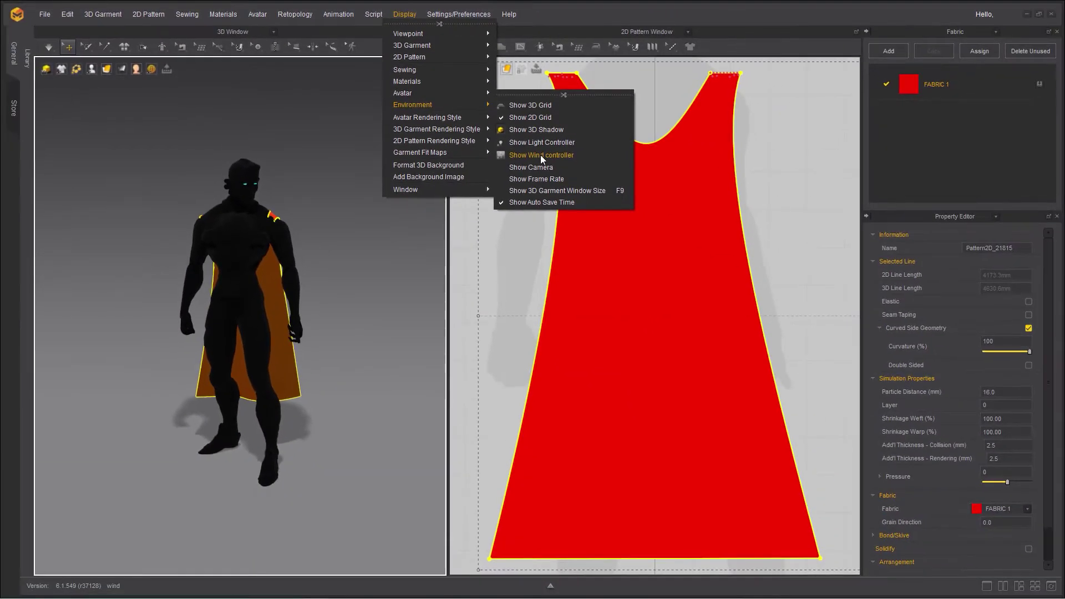
{"action": "left_click", "coordinate": [750, 314]}
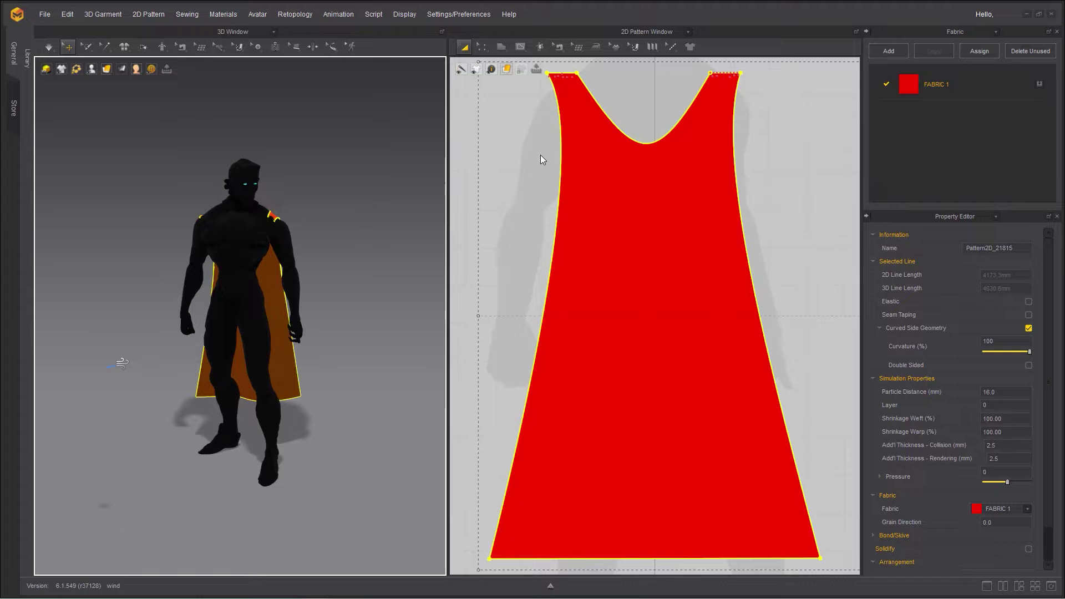
- Drag the wind controller up to the avatar's head height, then view the scene from above
{"action": "left_click", "coordinate": [119, 368]}
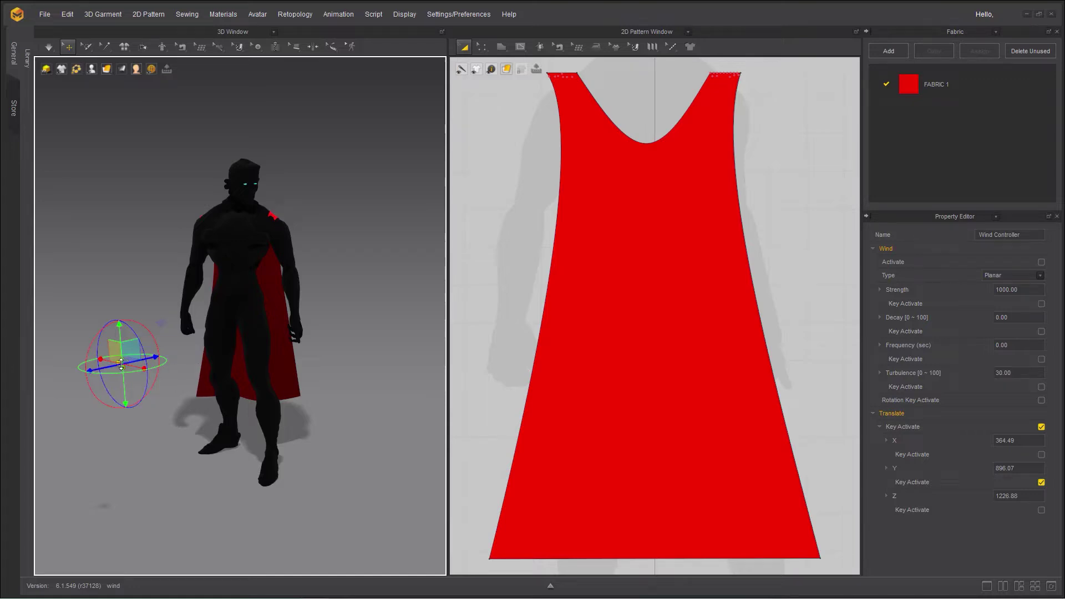
{"action": "left_click_drag", "start_coordinate": [121, 364], "coordinate": [181, 188]}
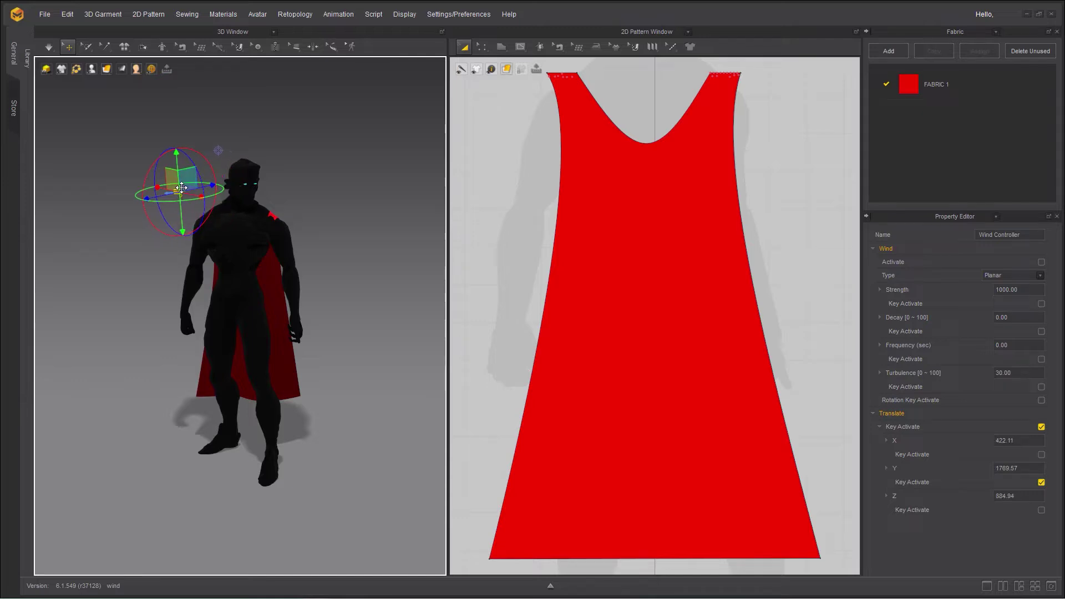
{"action": "left_click", "coordinate": [119, 284]}
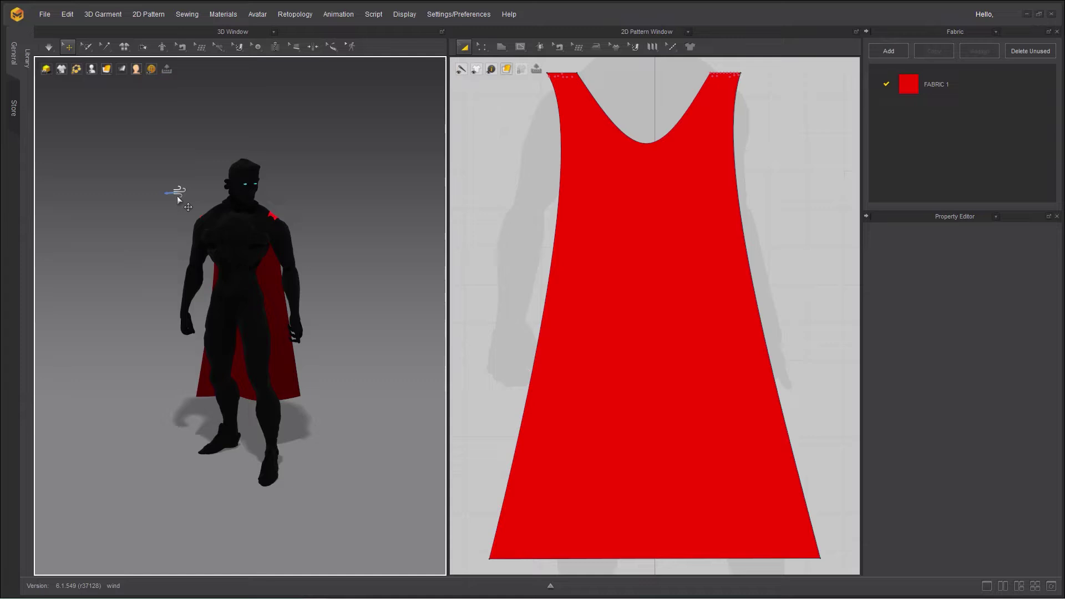
{"action": "right_click_drag", "start_coordinate": [143, 276], "coordinate": [152, 342]}
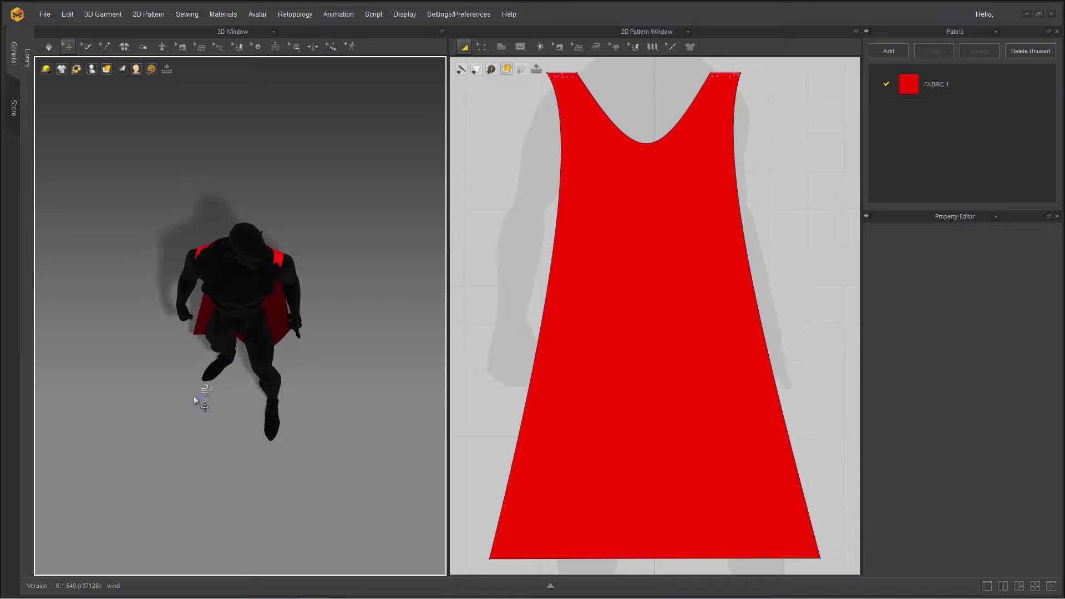
- Turn the wind controller slightly with its rotation ring to re-aim the wind
{"action": "scroll", "coordinate": [190, 398], "scroll_direction": "up", "scroll_amount": 1}
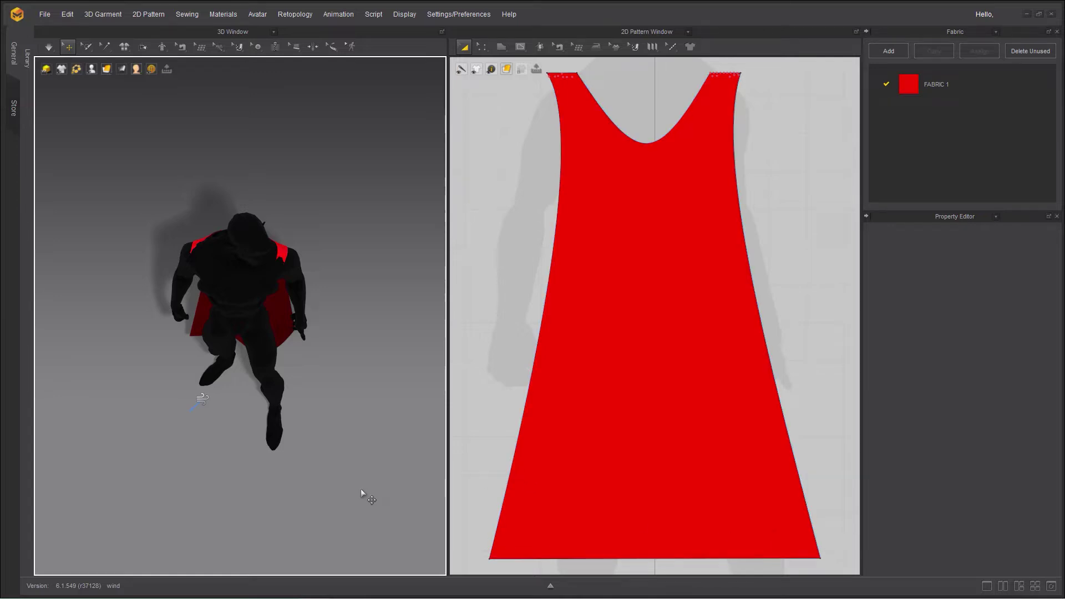
{"action": "left_click", "coordinate": [203, 404]}
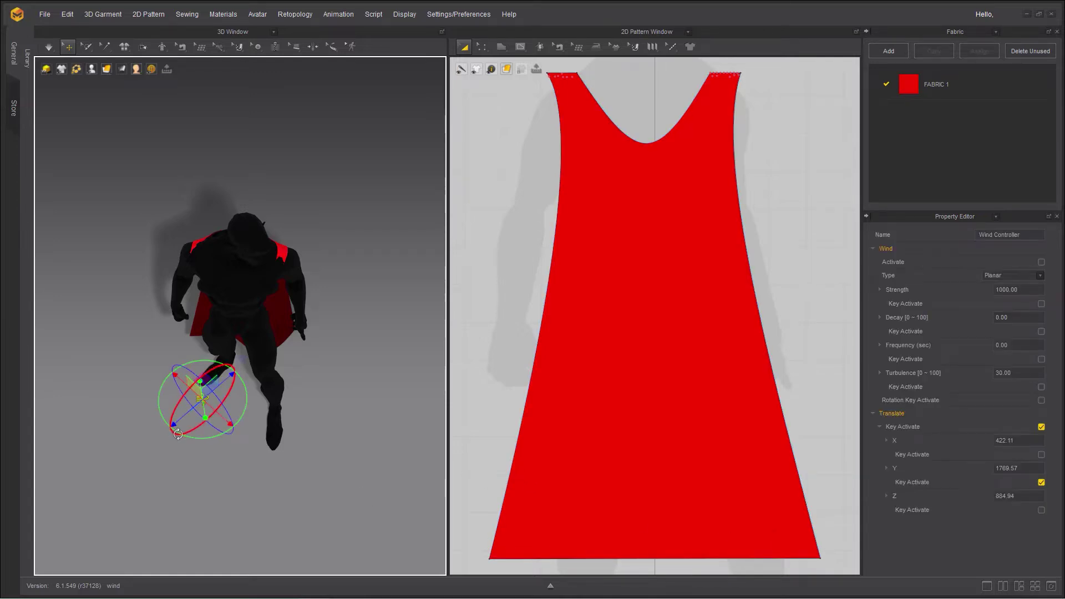
{"action": "left_click_drag", "start_coordinate": [189, 437], "coordinate": [203, 438]}
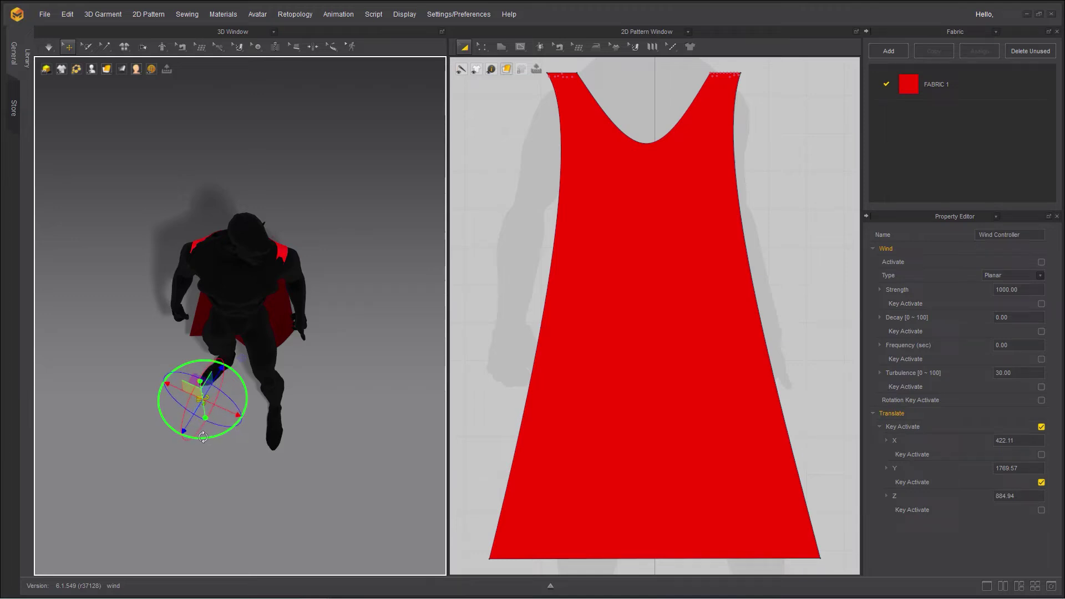
{"action": "left_click", "coordinate": [163, 445]}
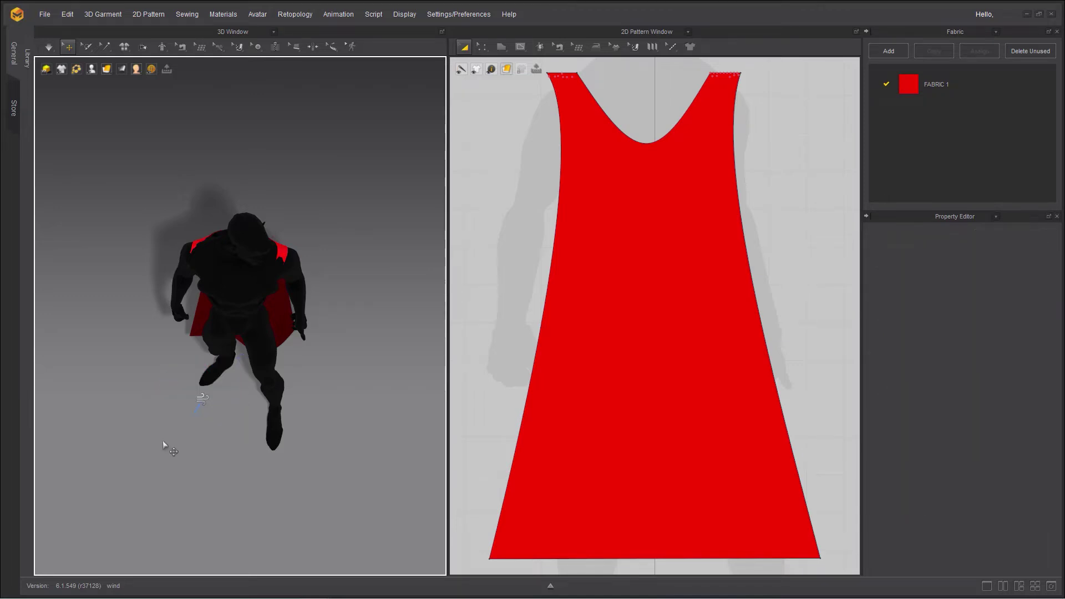
{"action": "left_click", "coordinate": [209, 402]}
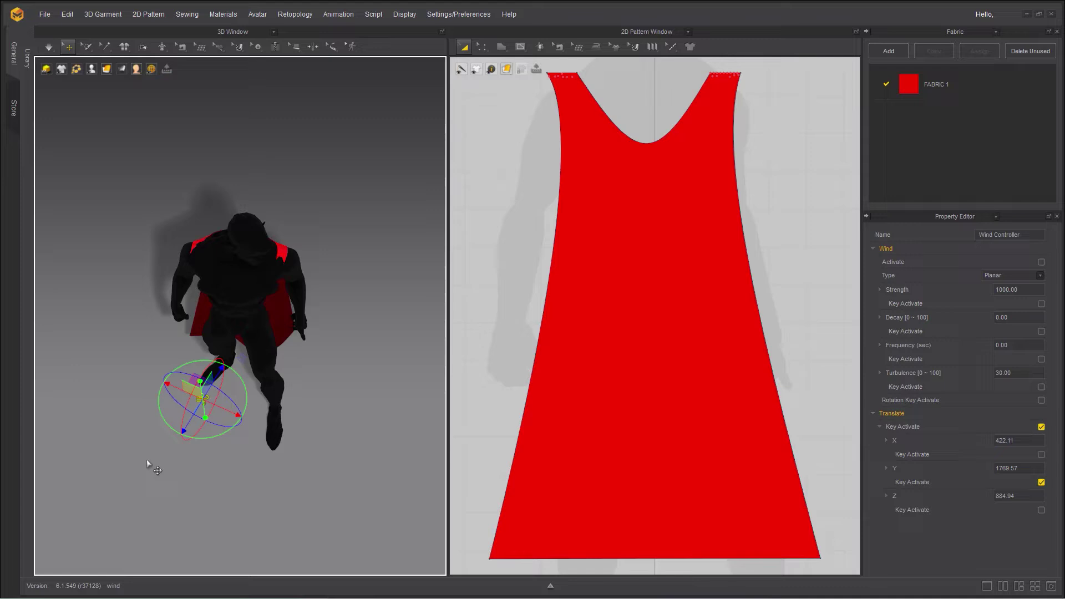
{"action": "left_click", "coordinate": [181, 478]}
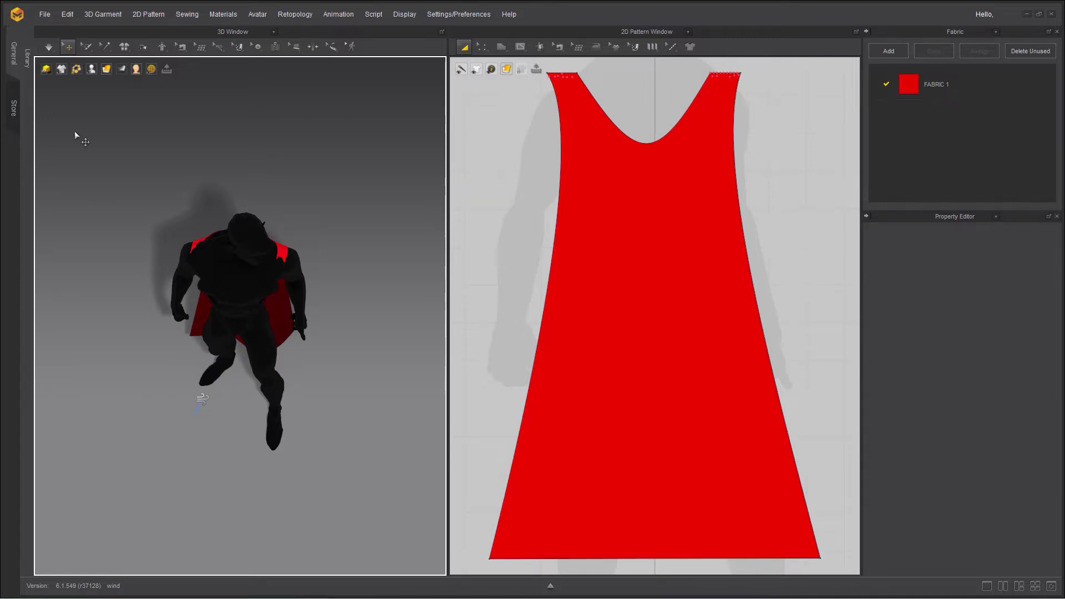
- Nudge the wind controller upward and select it to show its Planar wind settings (strength 1000)
{"action": "right_click_drag", "start_coordinate": [299, 345], "coordinate": [297, 369]}
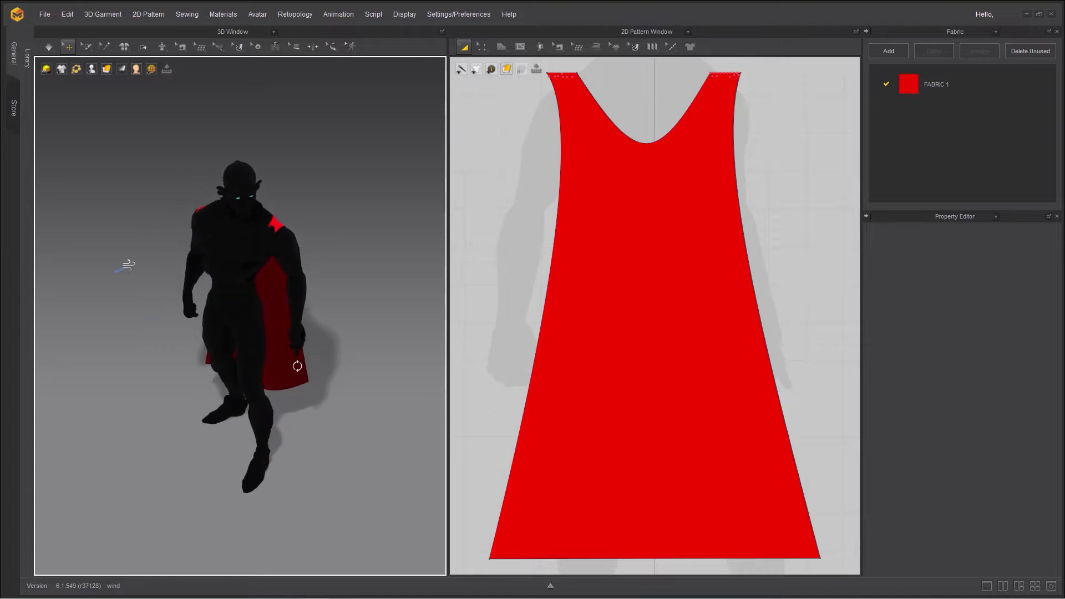
{"action": "key", "text": "q"}
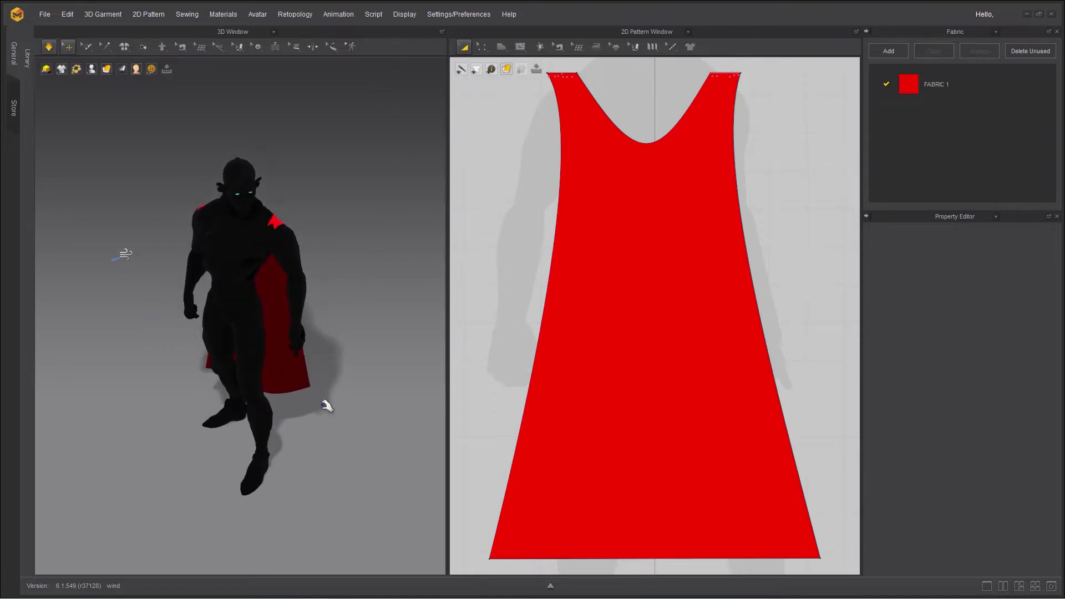
{"action": "right_click_drag", "start_coordinate": [327, 406], "coordinate": [336, 412]}
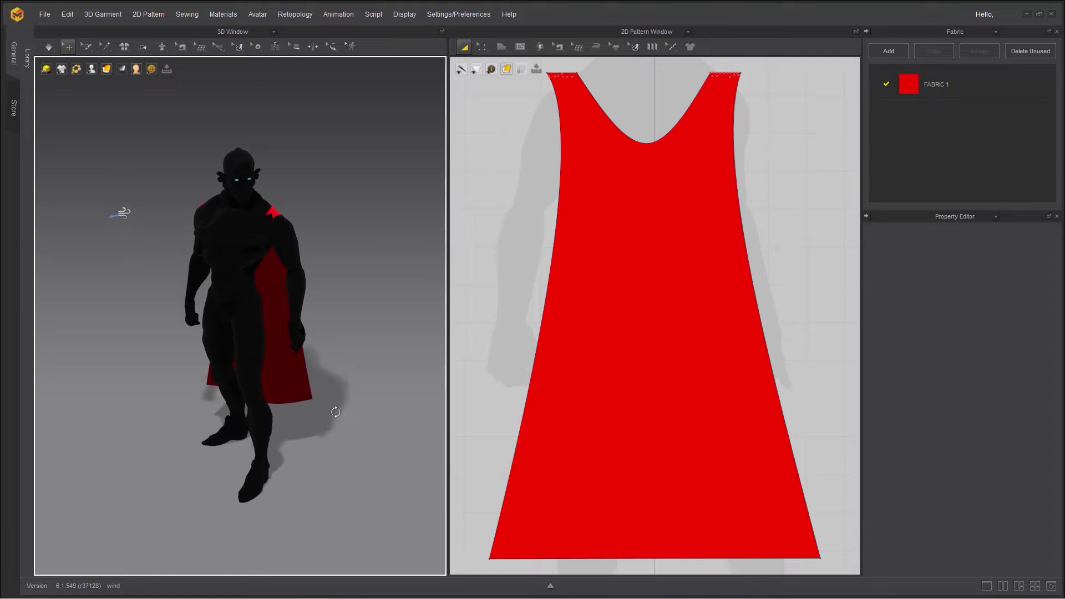
{"action": "left_click", "coordinate": [123, 214]}
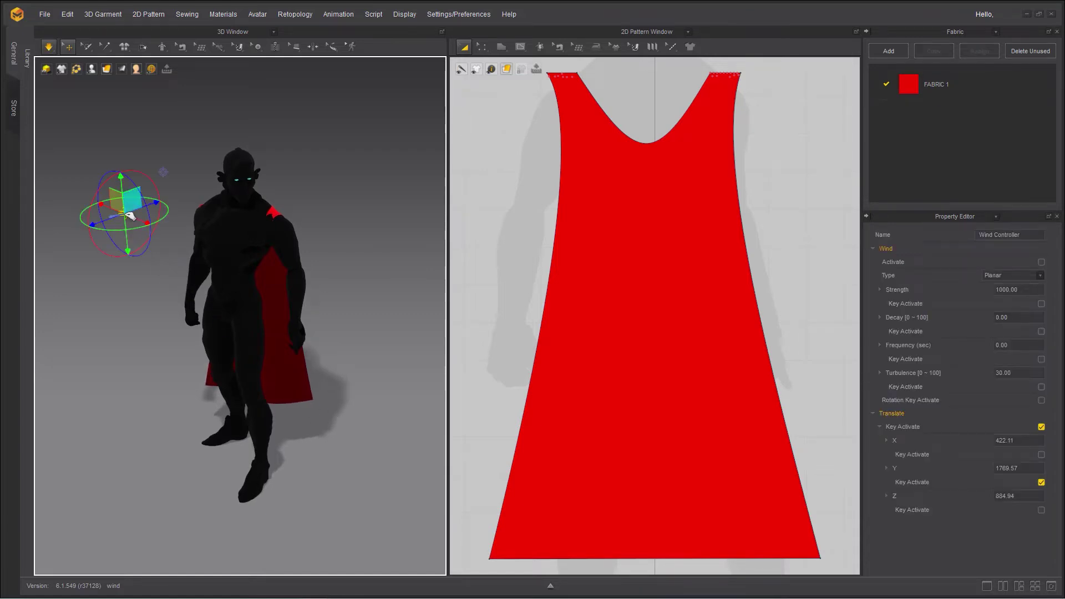
{"action": "mouse_move", "coordinate": [124, 214]}
{"action": "left_mouse_down"}
{"action": "mouse_move", "coordinate": [123, 192]}
{"action": "mouse_move", "coordinate": [124, 203]}
{"action": "left_mouse_up"}
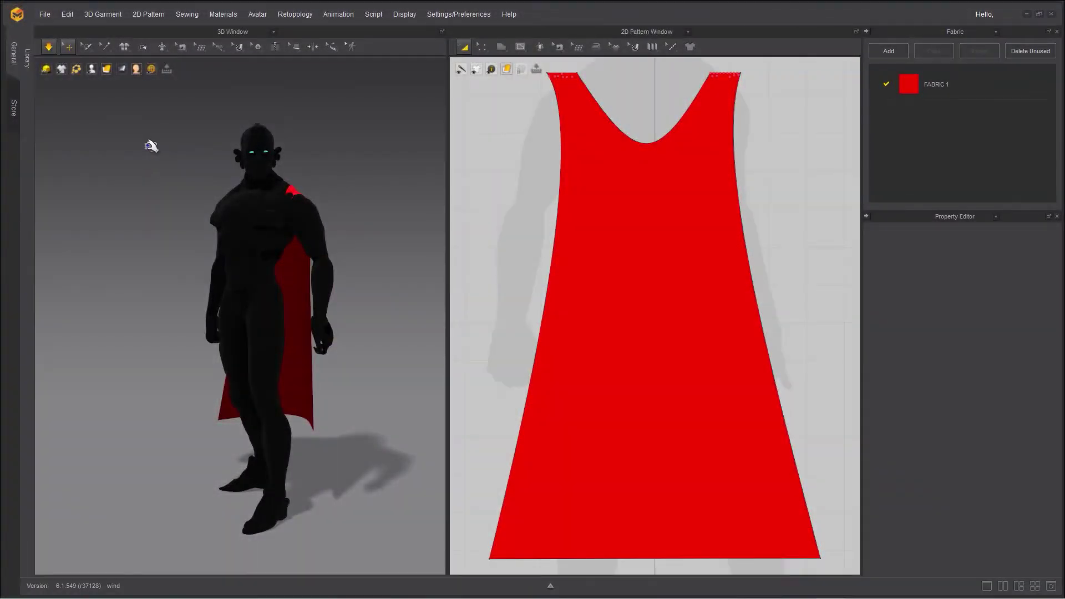
{"action": "left_click", "coordinate": [153, 146]}
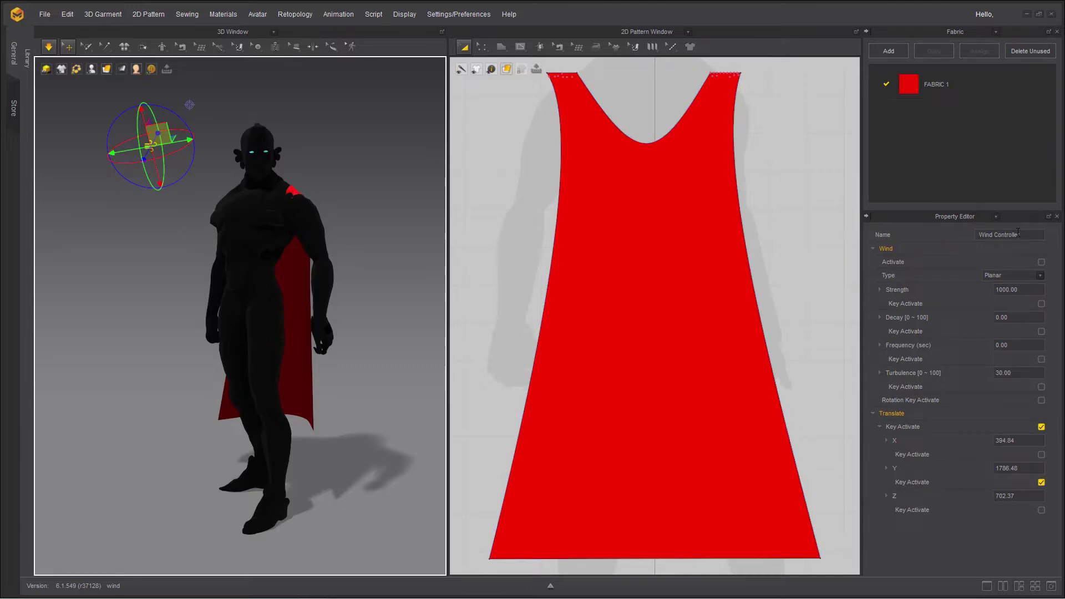
- Switch the simulation to Normal (Default) mode and activate the wind
{"action": "left_click", "coordinate": [979, 234]}
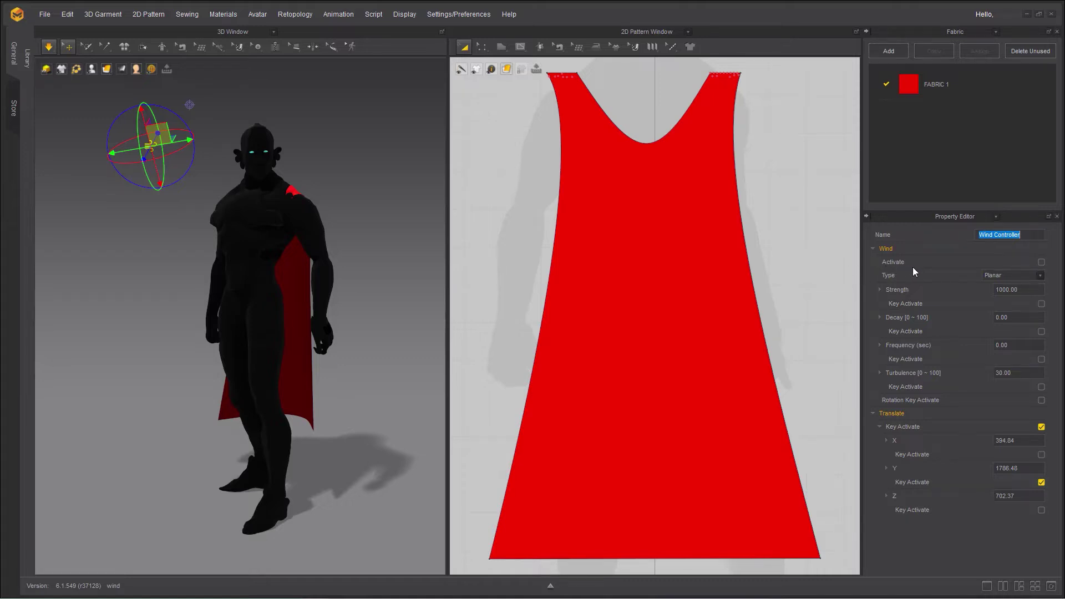
{"action": "left_click", "coordinate": [46, 48]}
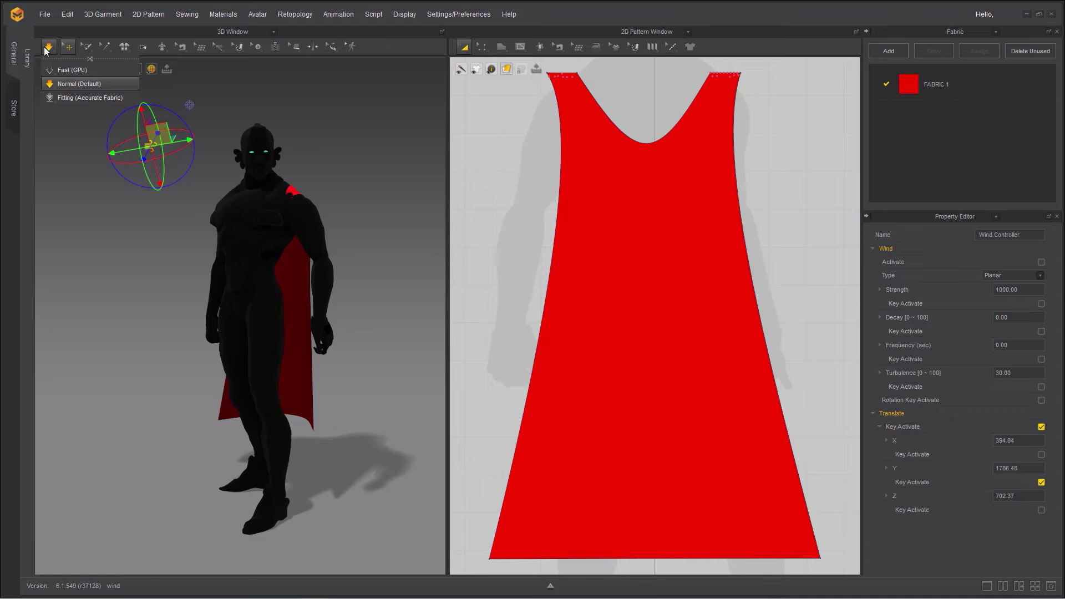
{"action": "left_click", "coordinate": [65, 85]}
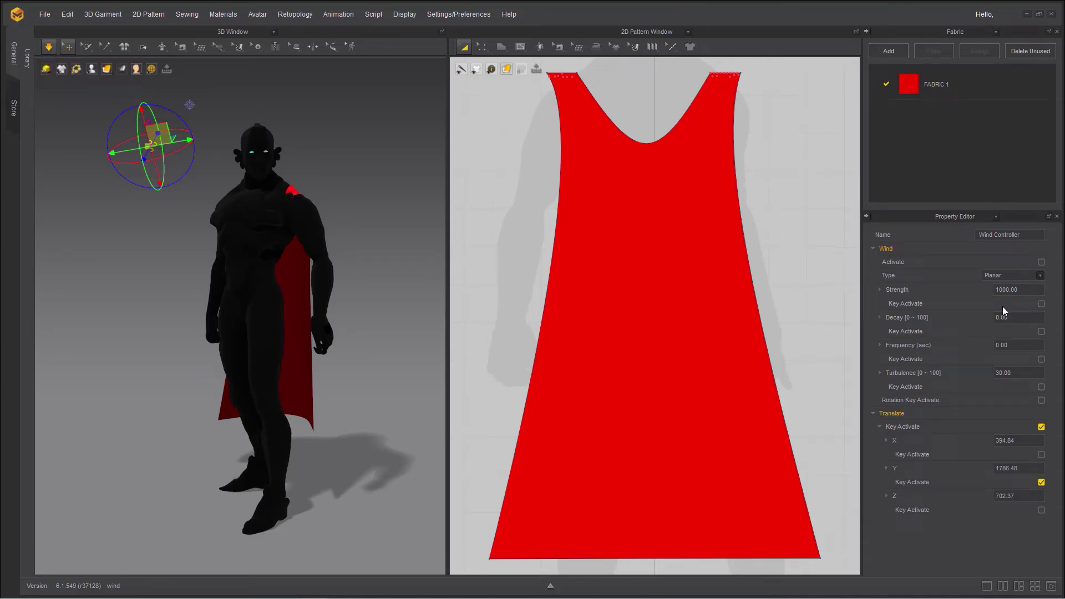
{"action": "left_click", "coordinate": [1041, 262]}
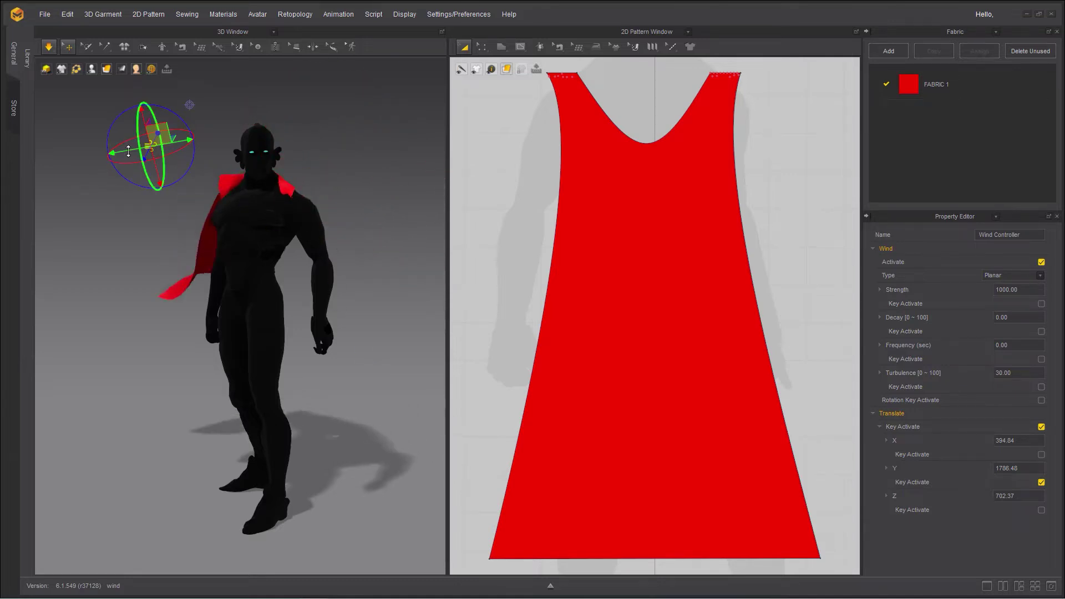
- Rotate the wind gizmo so the red cape streams out sideways to the right
{"action": "left_click_drag", "start_coordinate": [108, 131], "coordinate": [119, 122]}
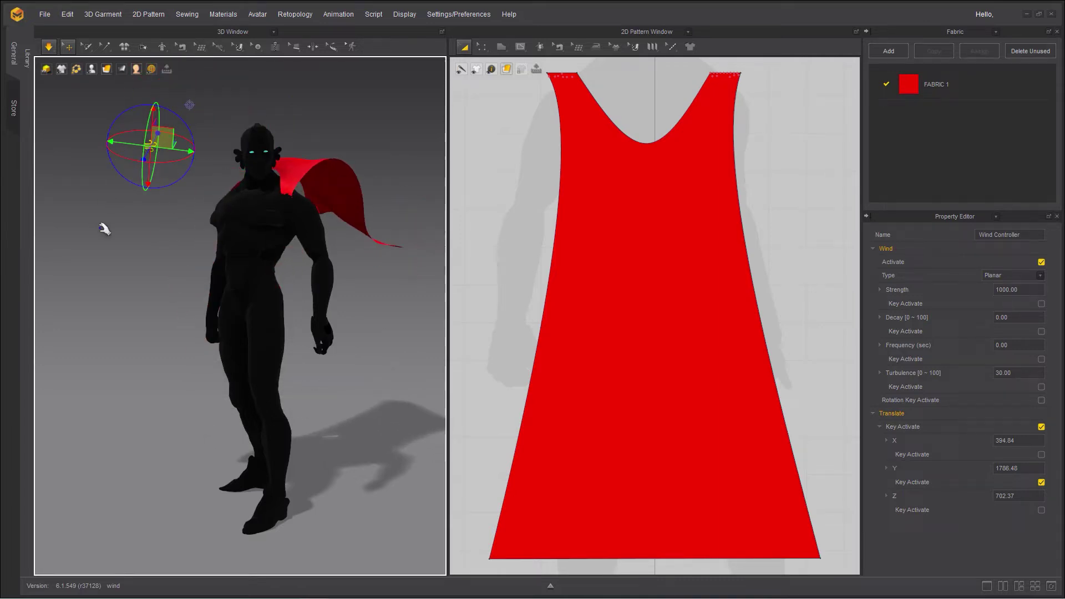
{"action": "right_click_drag", "start_coordinate": [105, 228], "coordinate": [140, 182]}
{"action": "left_click_drag", "start_coordinate": [141, 182], "coordinate": [105, 174]}
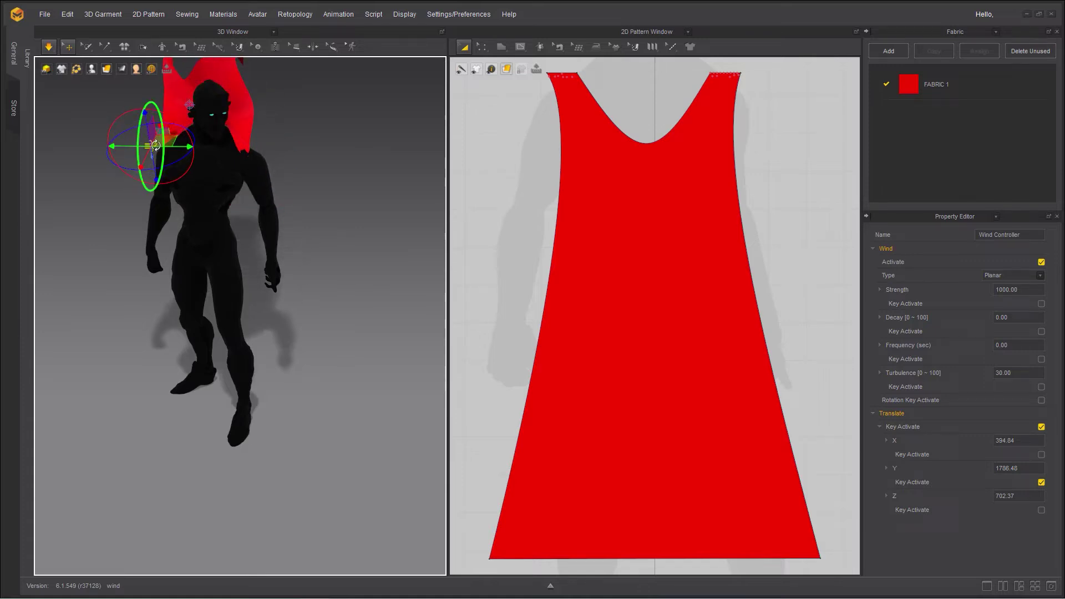
{"action": "left_click_drag", "start_coordinate": [160, 127], "coordinate": [78, 160]}
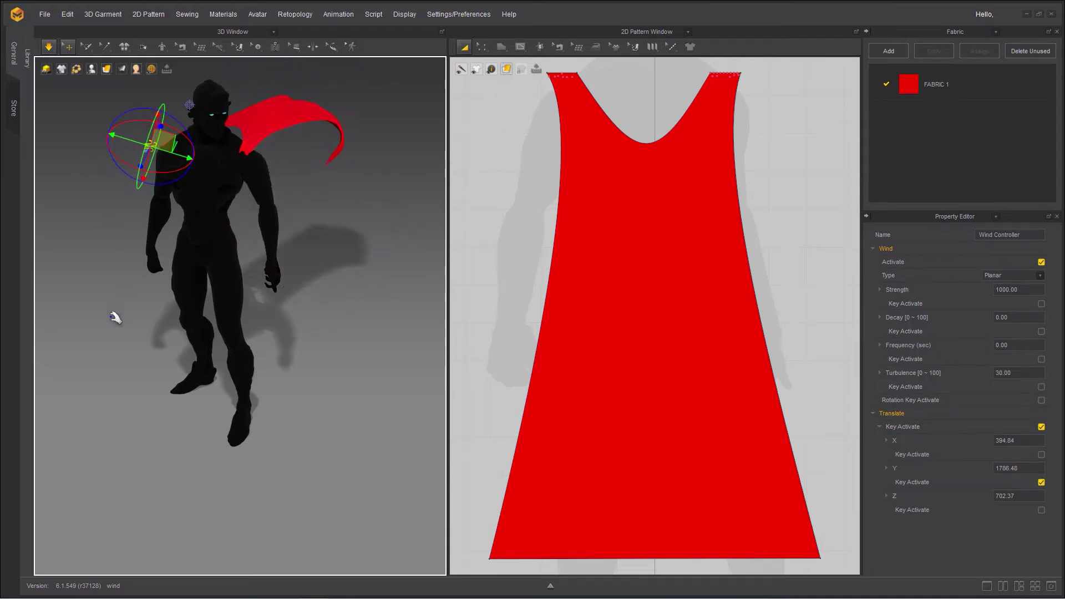
{"action": "right_click_drag", "start_coordinate": [112, 314], "coordinate": [86, 257]}
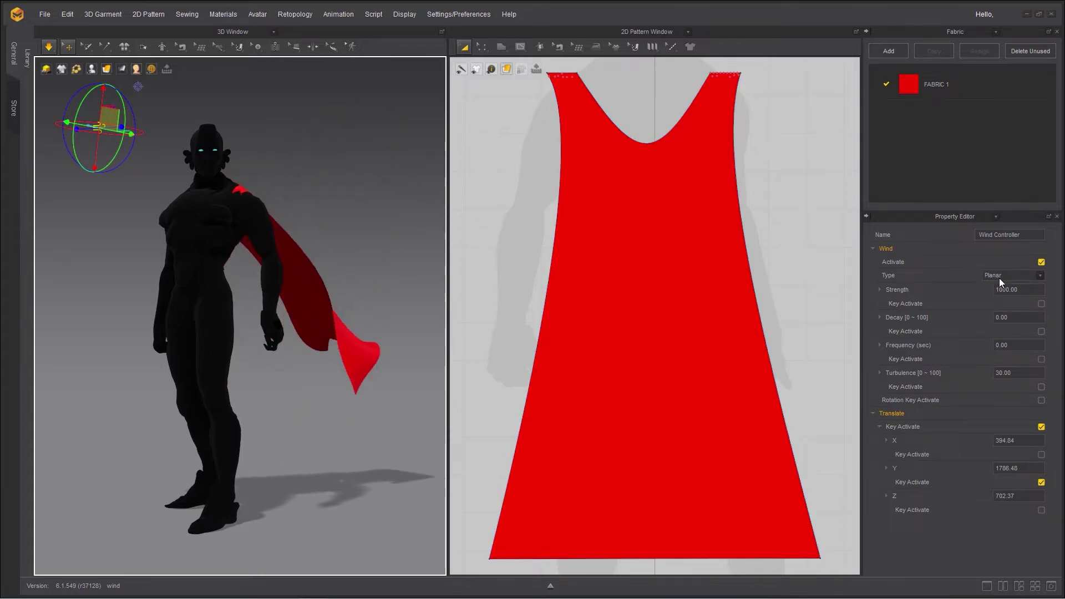
- Stop the simulation and reselect the wind controller
{"action": "right_click", "coordinate": [45, 51]}
{"action": "left_click", "coordinate": [61, 85]}
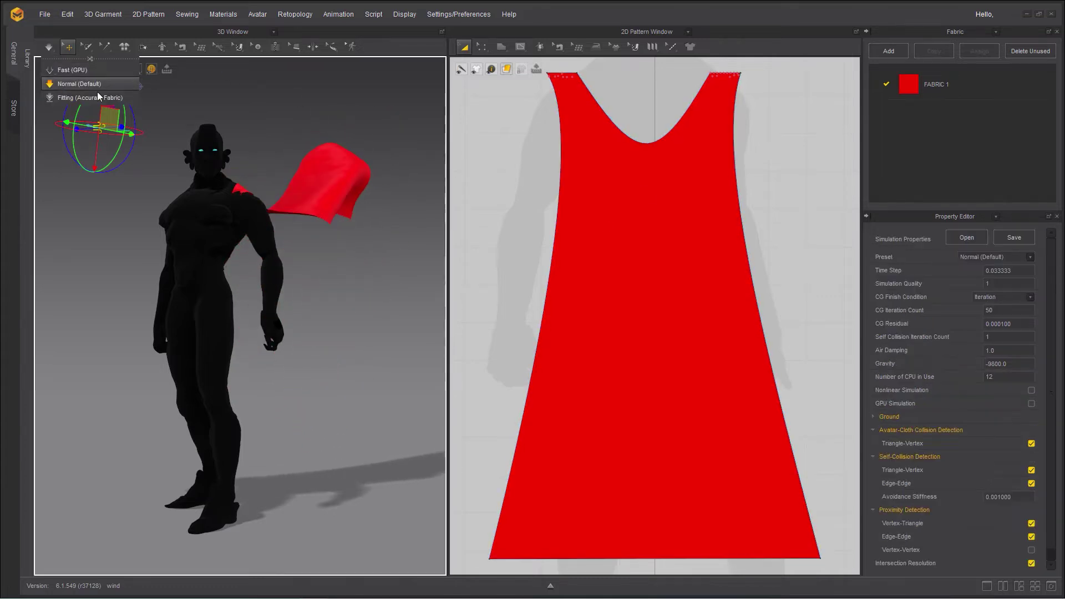
{"action": "left_click", "coordinate": [109, 205]}
{"action": "left_click", "coordinate": [107, 133]}
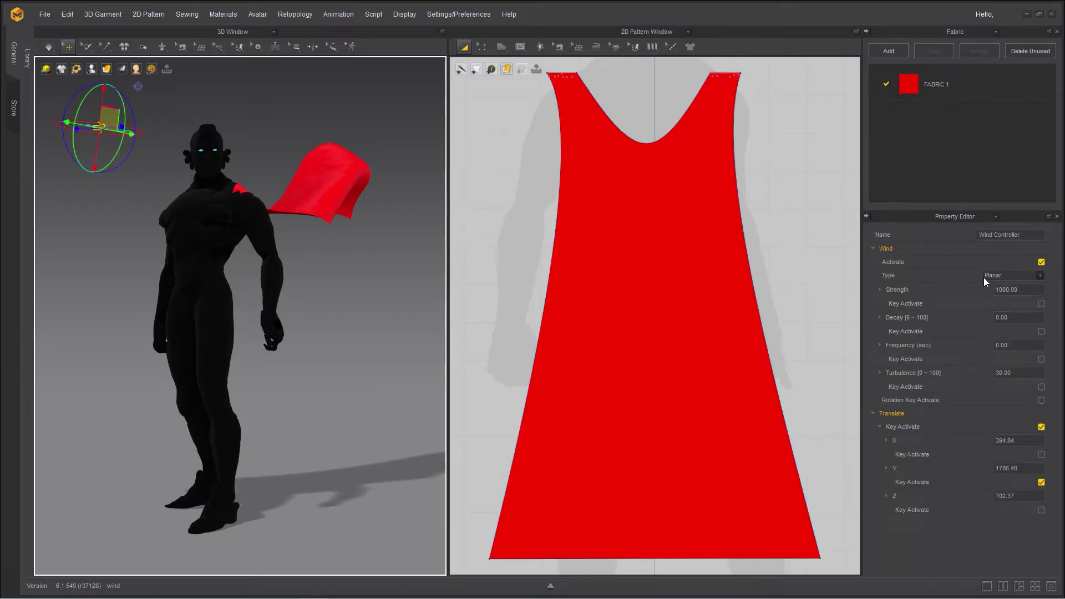
- Keep the wind type on Planar and start the cloth simulation
{"action": "left_click", "coordinate": [1003, 277]}
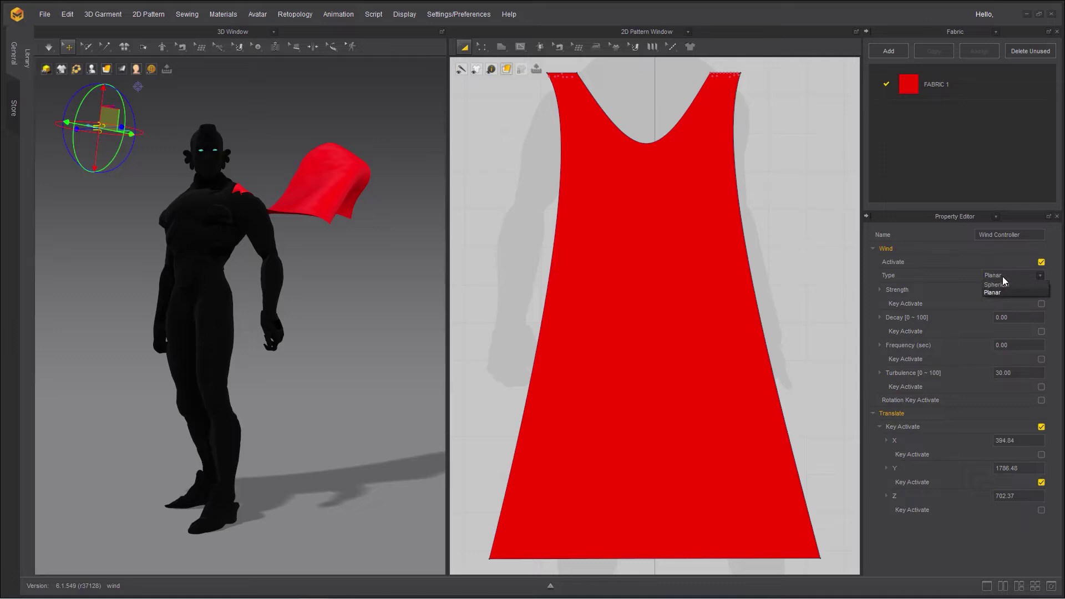
{"action": "left_click", "coordinate": [999, 293]}
{"action": "left_click", "coordinate": [50, 47]}
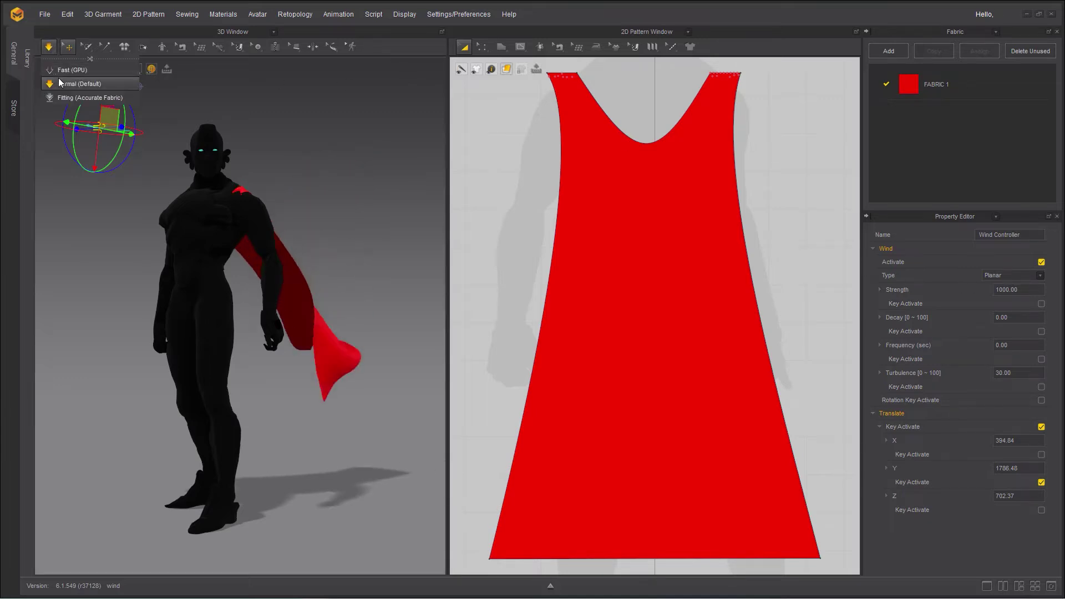
- Try Spherical wind on the cape, then switch the wind type back to Planar
{"action": "left_click", "coordinate": [1014, 275]}
{"action": "left_click", "coordinate": [1010, 288]}
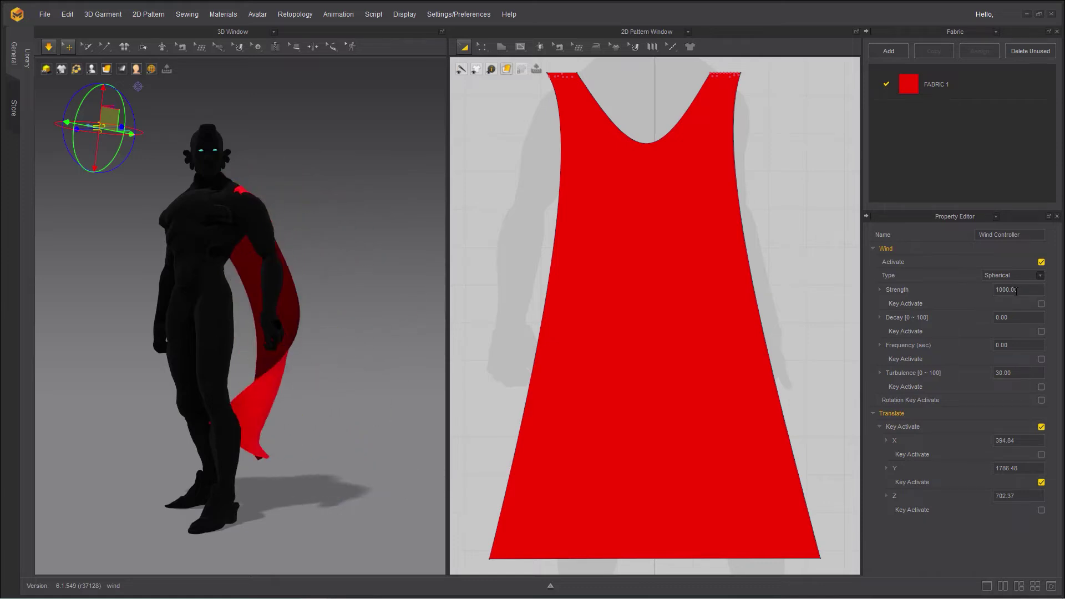
{"action": "left_click", "coordinate": [1011, 275]}
{"action": "left_click", "coordinate": [1008, 294]}
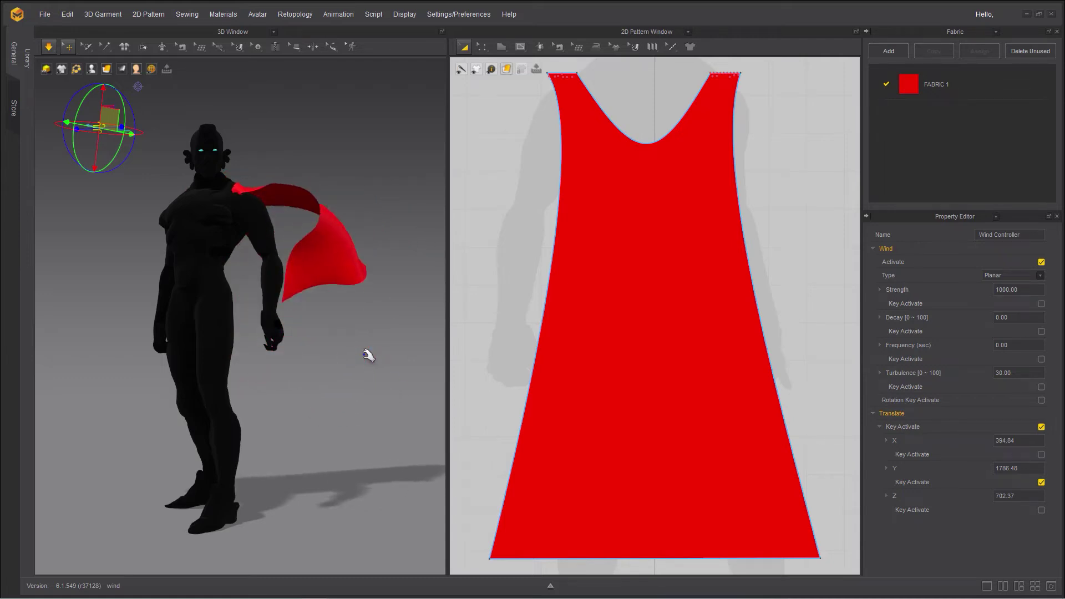
- Lower the wind Strength to 500 and check the cape from behind and the side
{"action": "left_click", "coordinate": [1004, 290]}
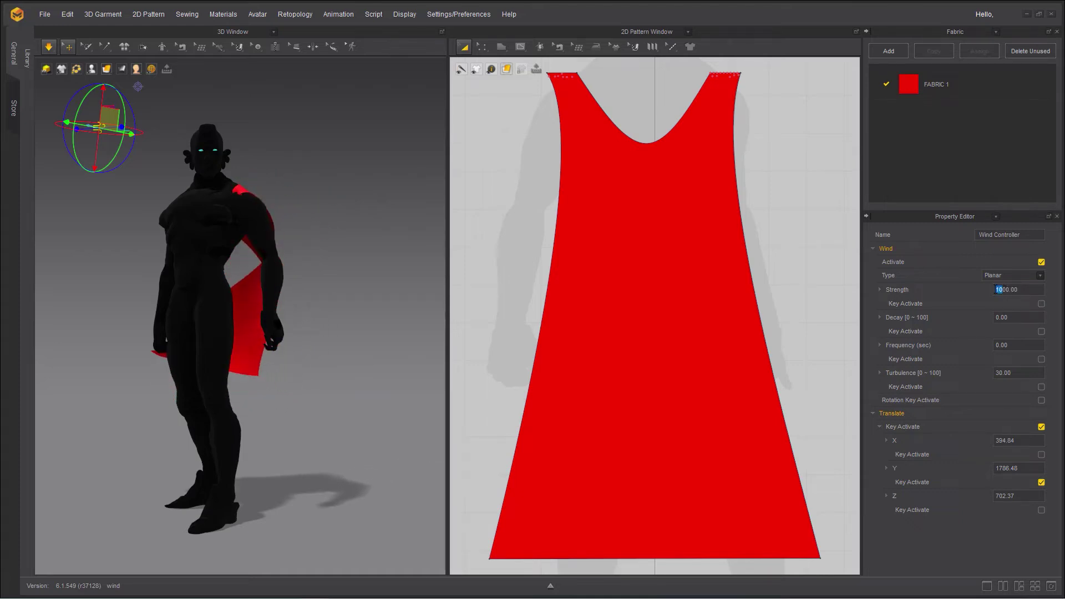
{"action": "type", "text": "5"}
{"action": "key", "text": "Return"}
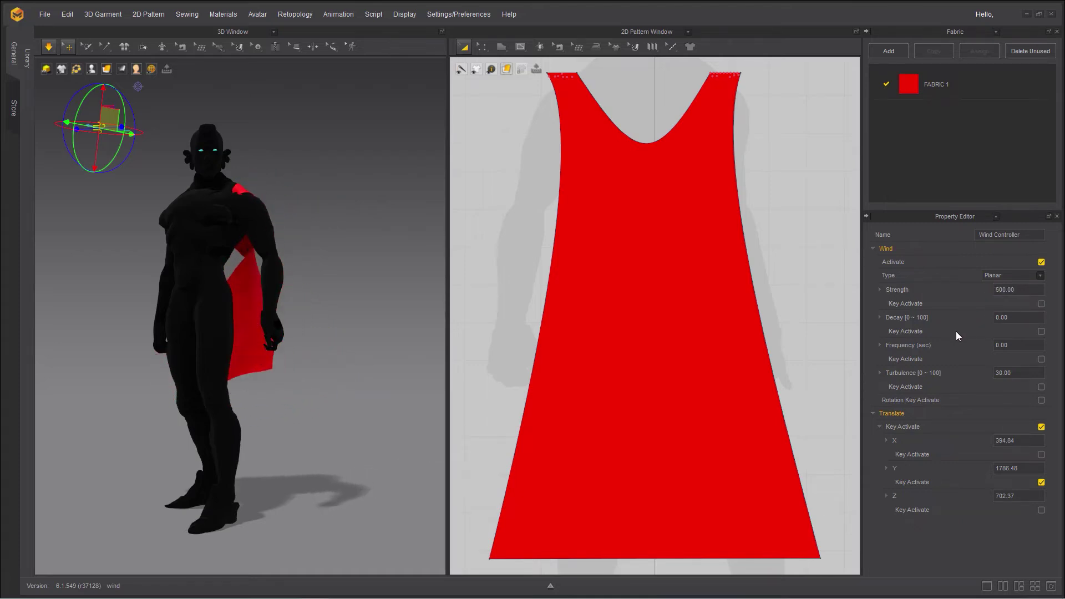
{"action": "right_click_drag", "start_coordinate": [359, 405], "coordinate": [176, 440]}
{"action": "left_click", "coordinate": [245, 362]}
{"action": "left_click", "coordinate": [281, 511]}
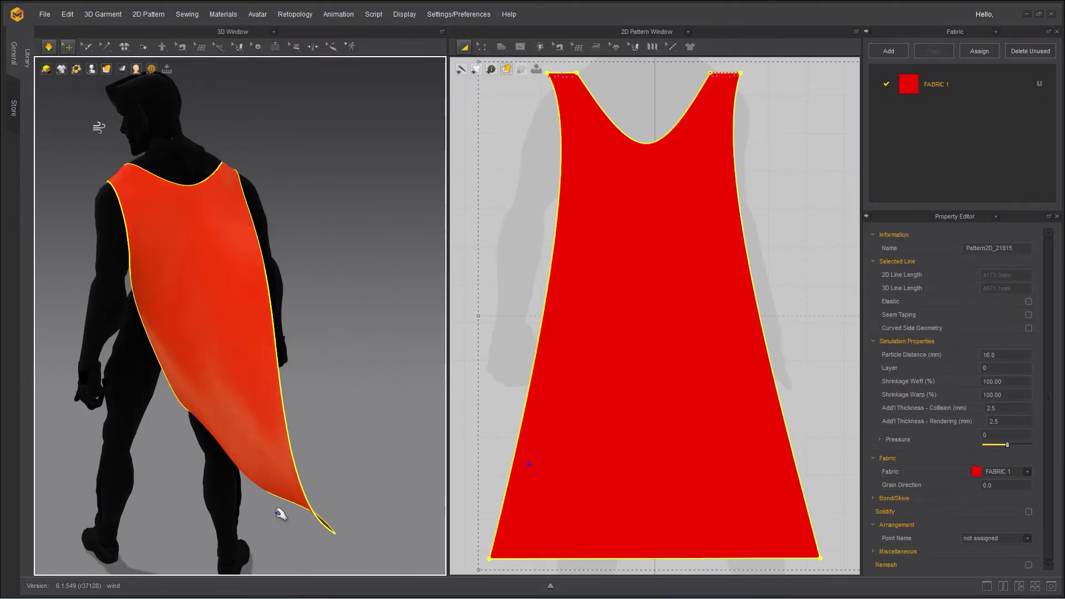
{"action": "scroll", "coordinate": [306, 492], "scroll_direction": "down", "scroll_amount": 5}
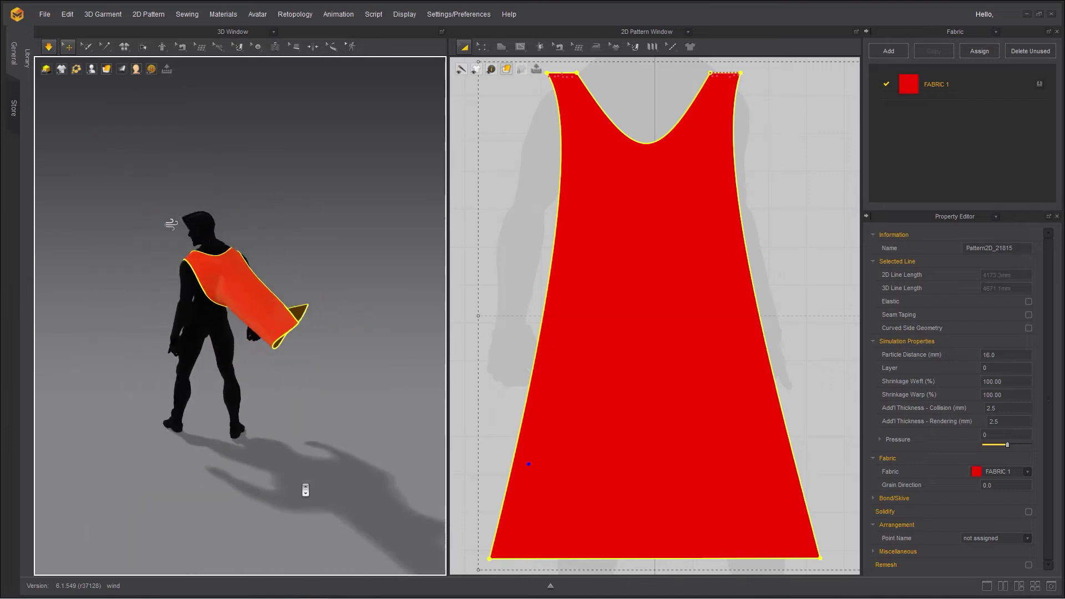
{"action": "right_click_drag", "start_coordinate": [310, 490], "coordinate": [131, 464]}
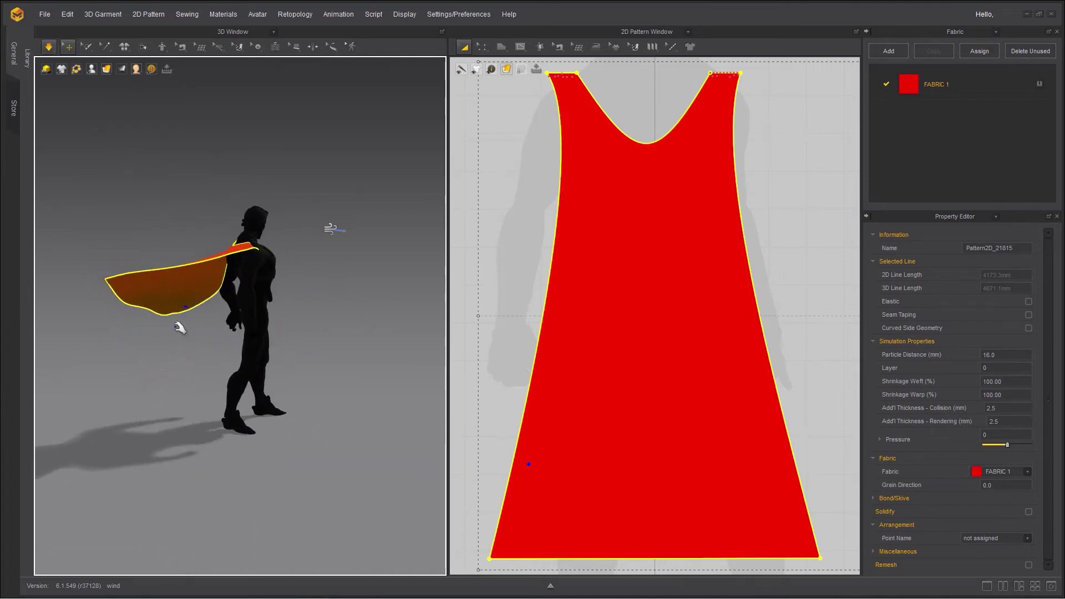
- Rotate the wind controller to a new direction and restart the cloth simulation
{"action": "left_click", "coordinate": [333, 230]}
{"action": "right_click_drag", "start_coordinate": [269, 352], "coordinate": [312, 326]}
{"action": "left_click_drag", "start_coordinate": [329, 263], "coordinate": [261, 232]}
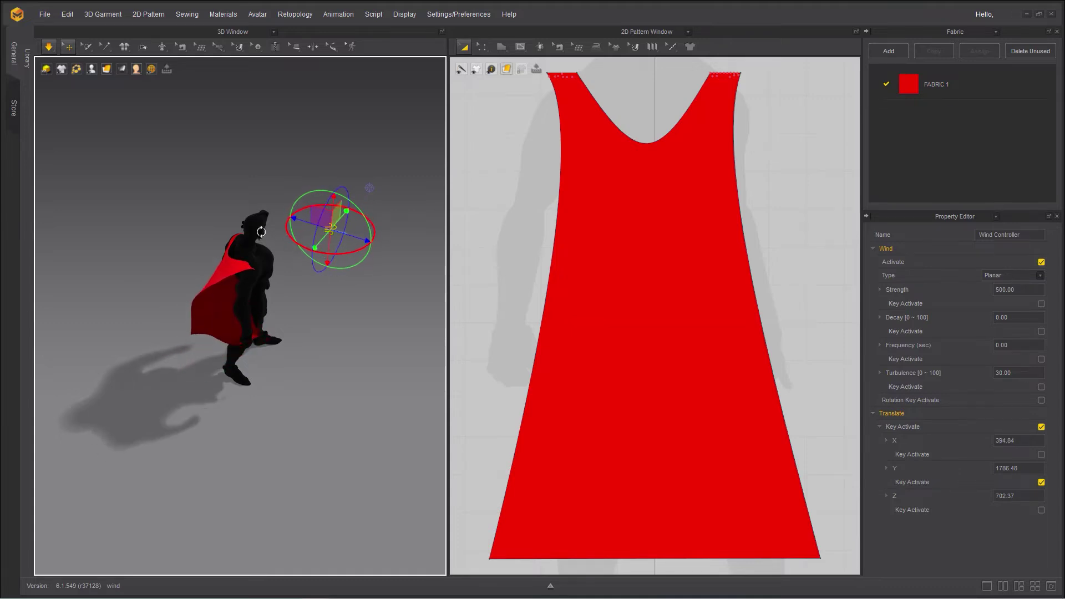
{"action": "left_click", "coordinate": [222, 331]}
{"action": "right_click_drag", "start_coordinate": [231, 364], "coordinate": [379, 315]}
{"action": "right_click_drag", "start_coordinate": [228, 339], "coordinate": [276, 375]}
{"action": "key", "text": "space"}
{"action": "scroll", "coordinate": [319, 368], "scroll_direction": "up", "scroll_amount": 4}
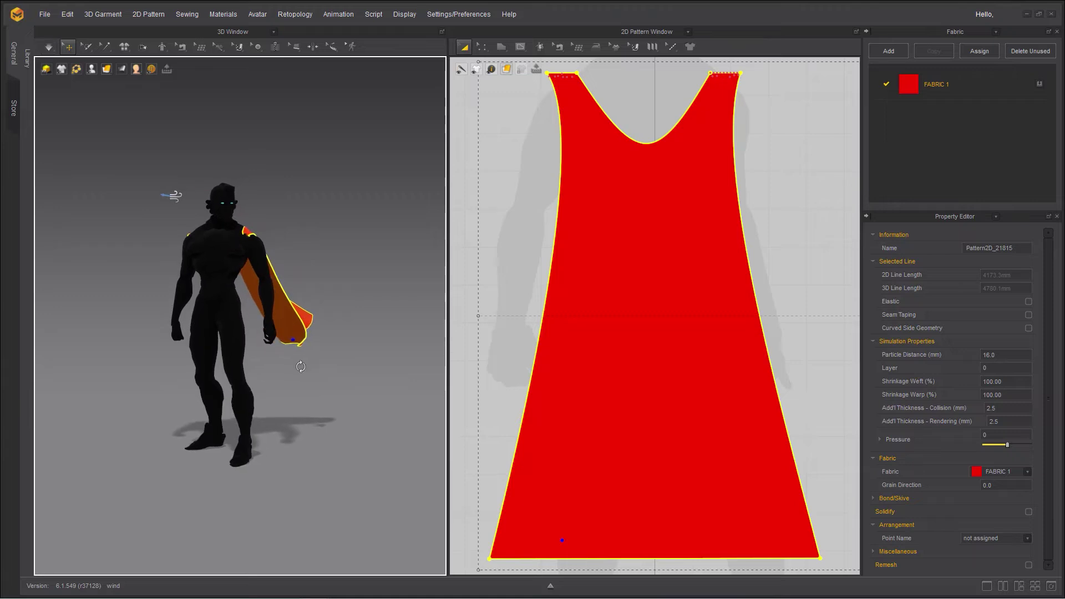
- Select the wind controller and set its wind Decay to 20
{"action": "left_click", "coordinate": [172, 194]}
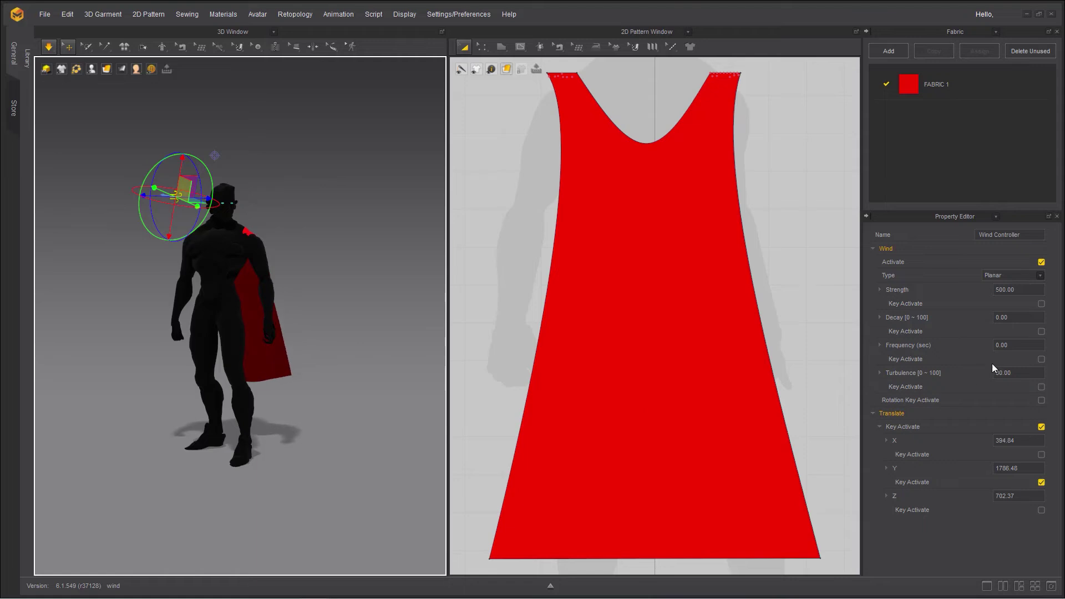
{"action": "left_click_drag", "start_coordinate": [1025, 320], "coordinate": [990, 315]}
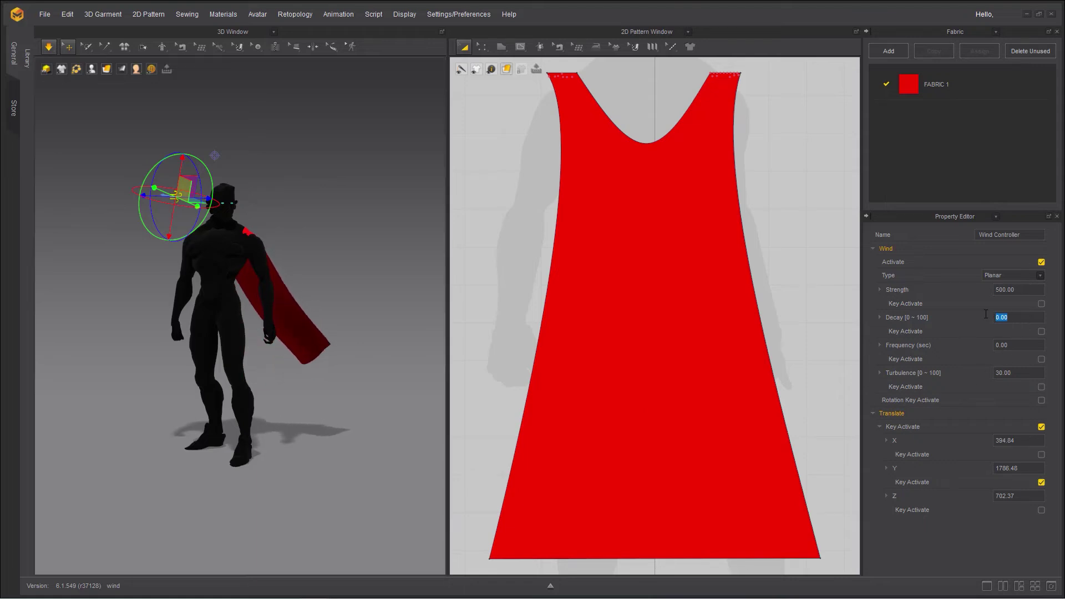
{"action": "type", "text": "20"}
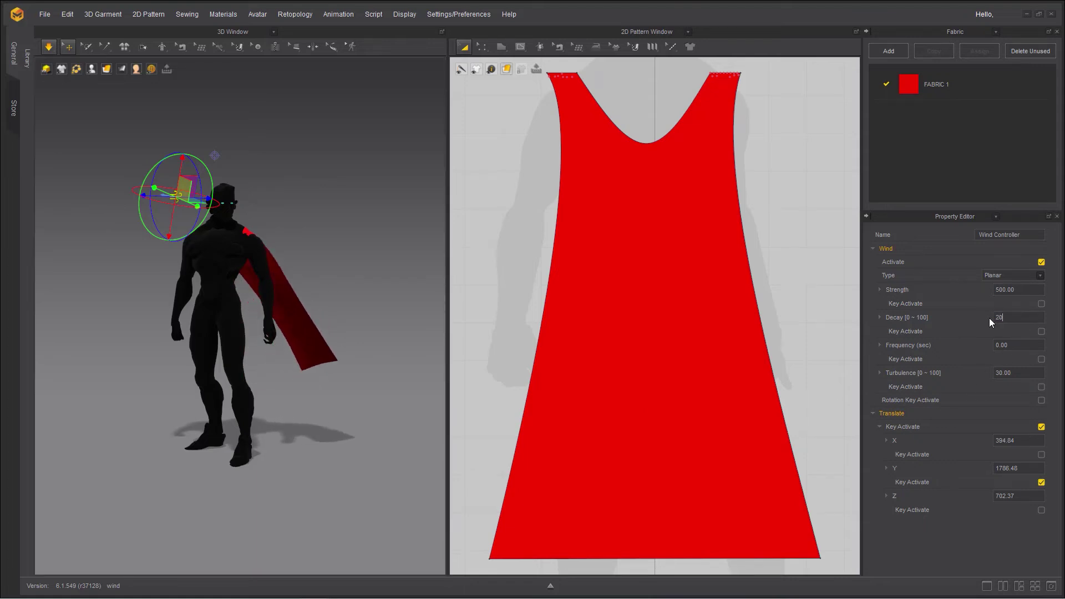
{"action": "key", "text": "Return"}
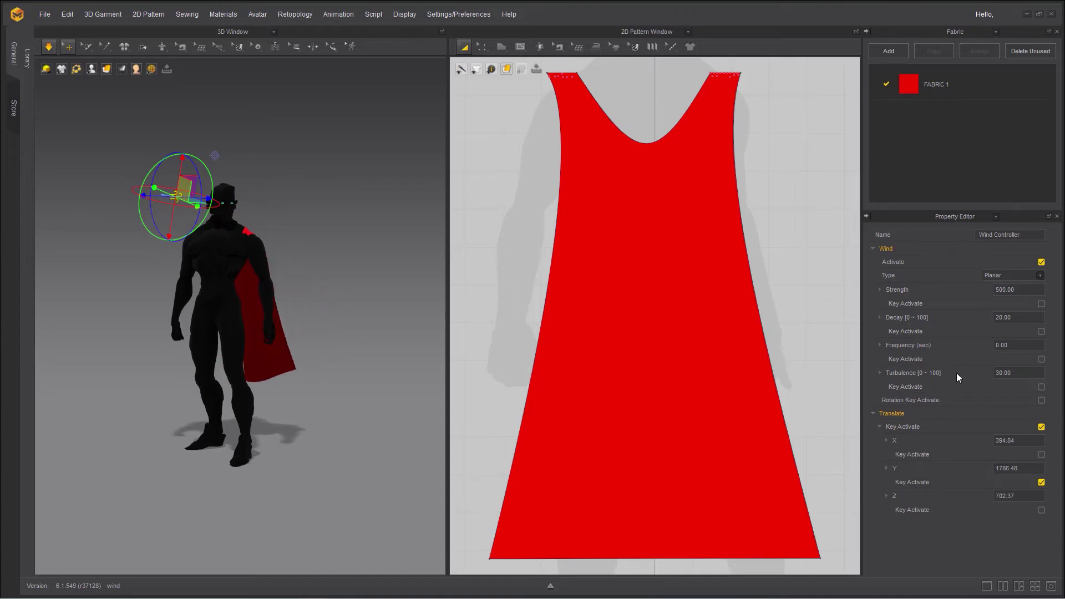
- Reset the wind Decay to 0
{"action": "double_click", "coordinate": [1024, 316]}
{"action": "type", "text": "0"}
{"action": "key", "text": "Return"}
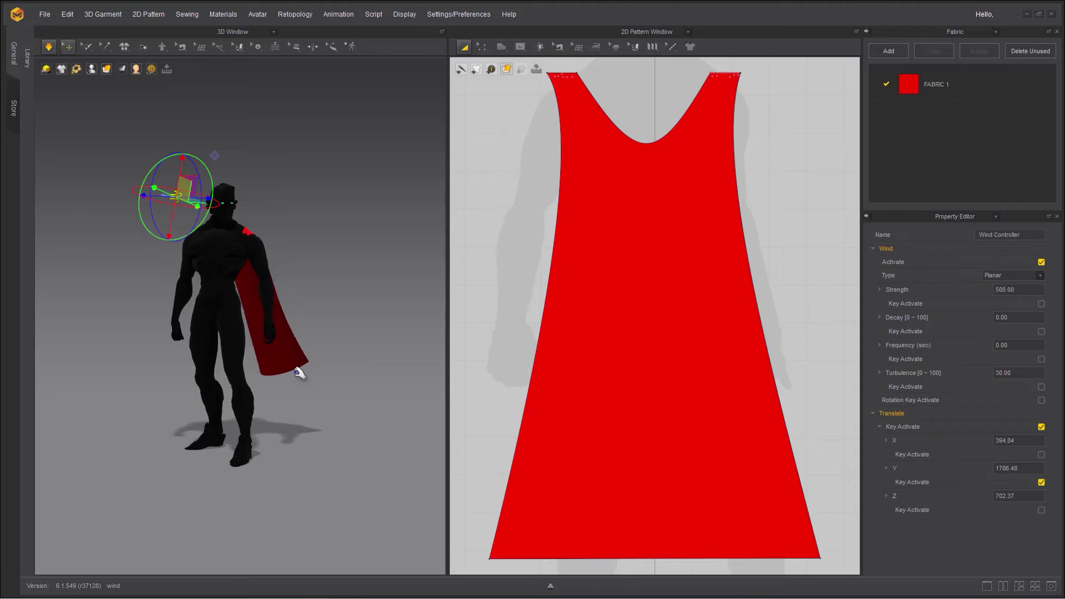
- Try a wind Frequency of 2 seconds, then 5 seconds, watching the cape
{"action": "right_click_drag", "start_coordinate": [317, 386], "coordinate": [225, 392]}
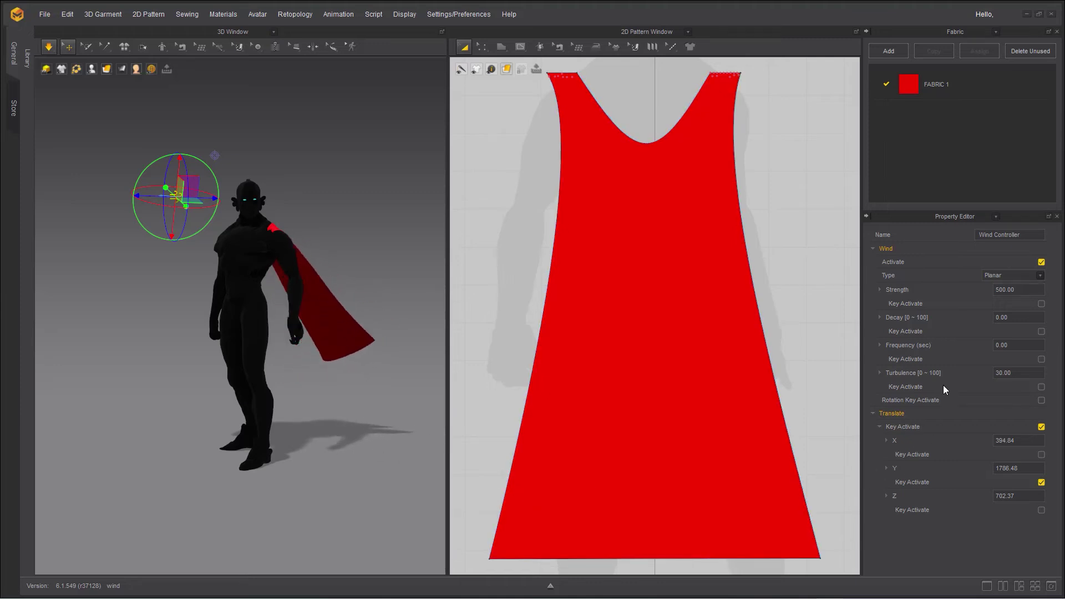
{"action": "left_click", "coordinate": [945, 344]}
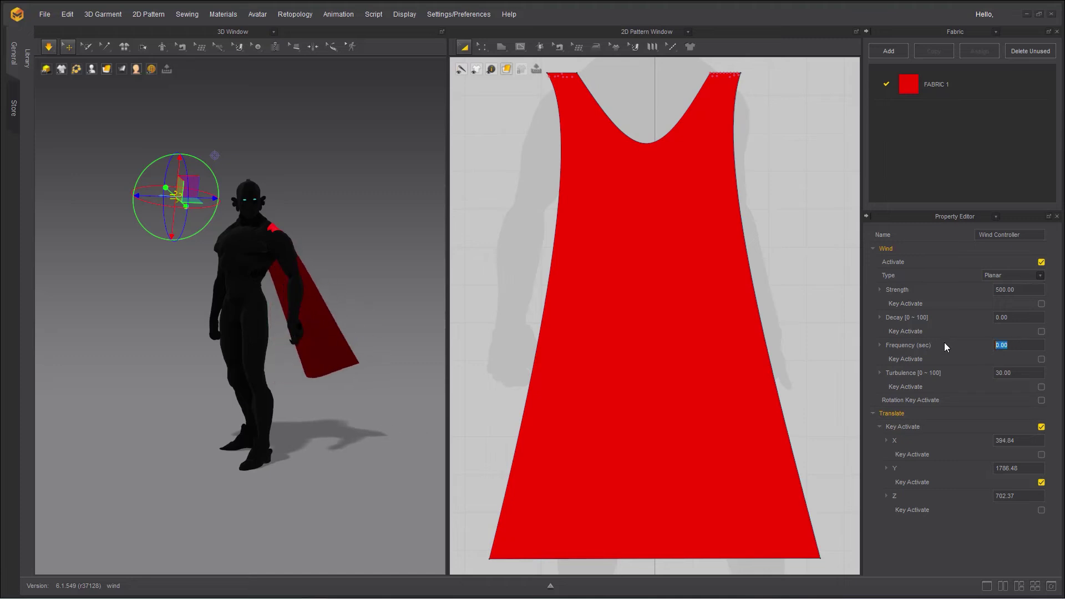
{"action": "type", "text": "2"}
{"action": "key", "text": "Return"}
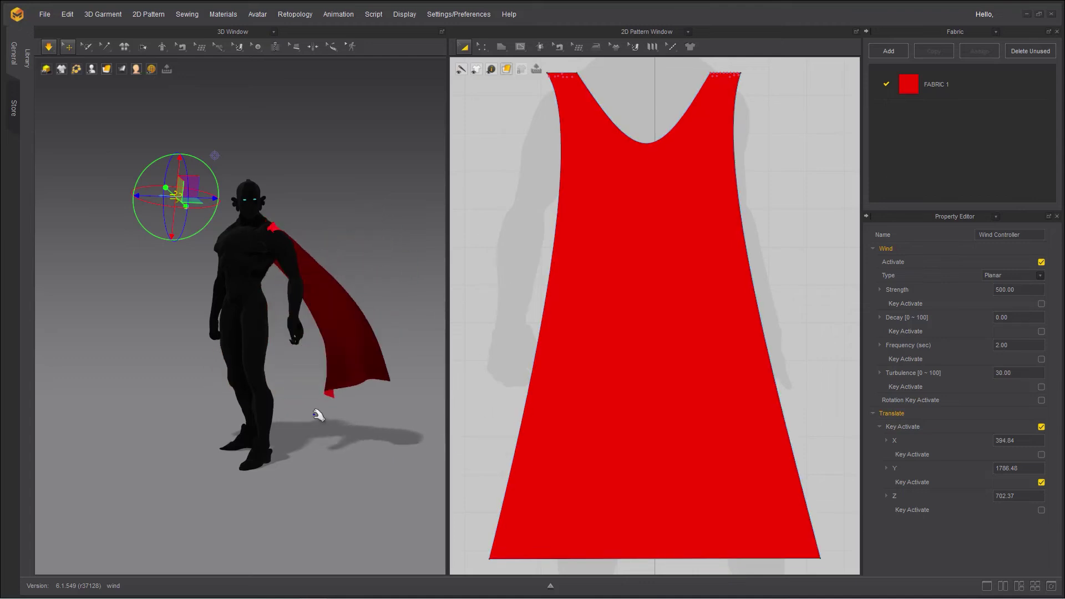
{"action": "left_click", "coordinate": [1018, 345]}
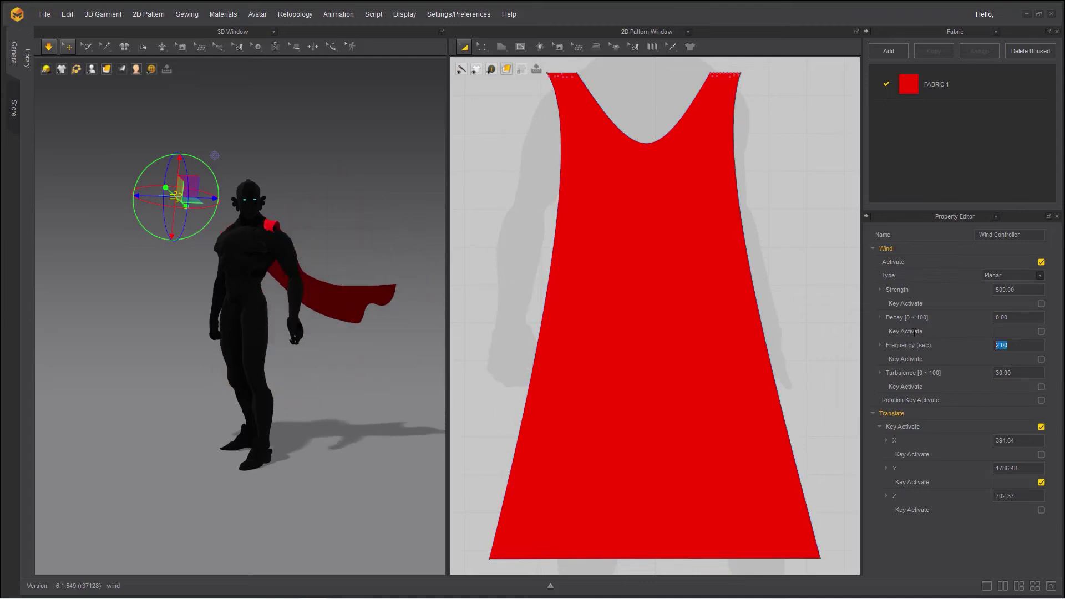
{"action": "type", "text": "5"}
{"action": "key", "text": "Return"}
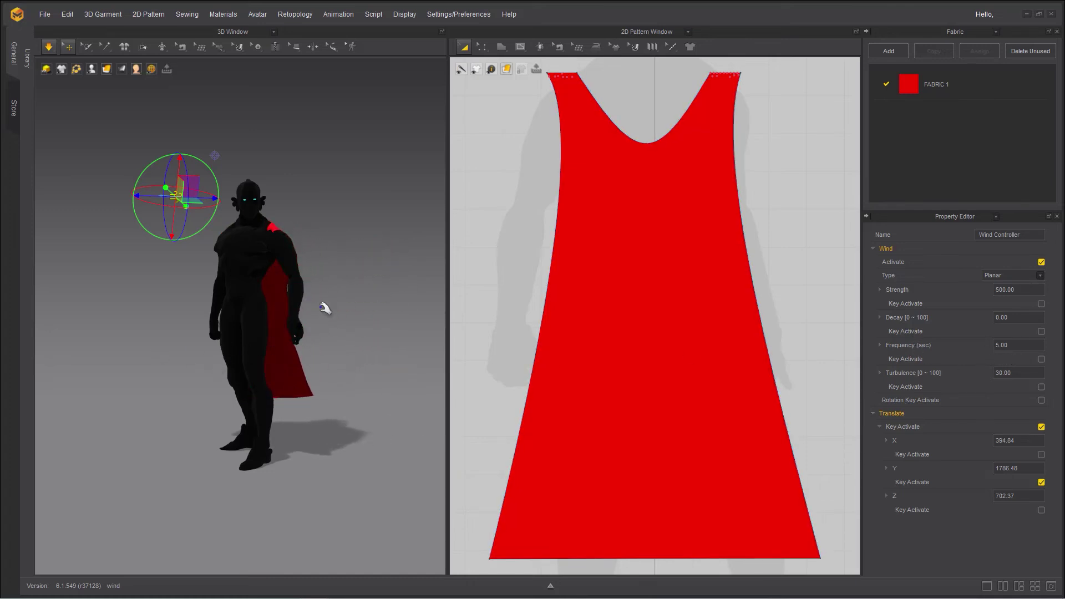
- Reselect the wind controller and reset its Frequency to 0
{"action": "left_click", "coordinate": [297, 355]}
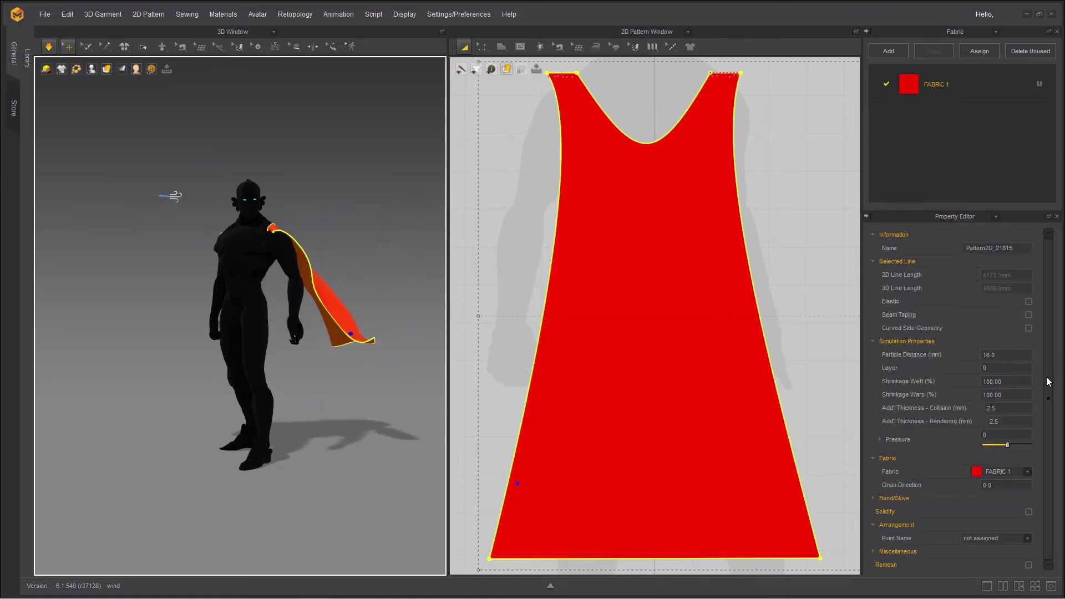
{"action": "left_click", "coordinate": [172, 195]}
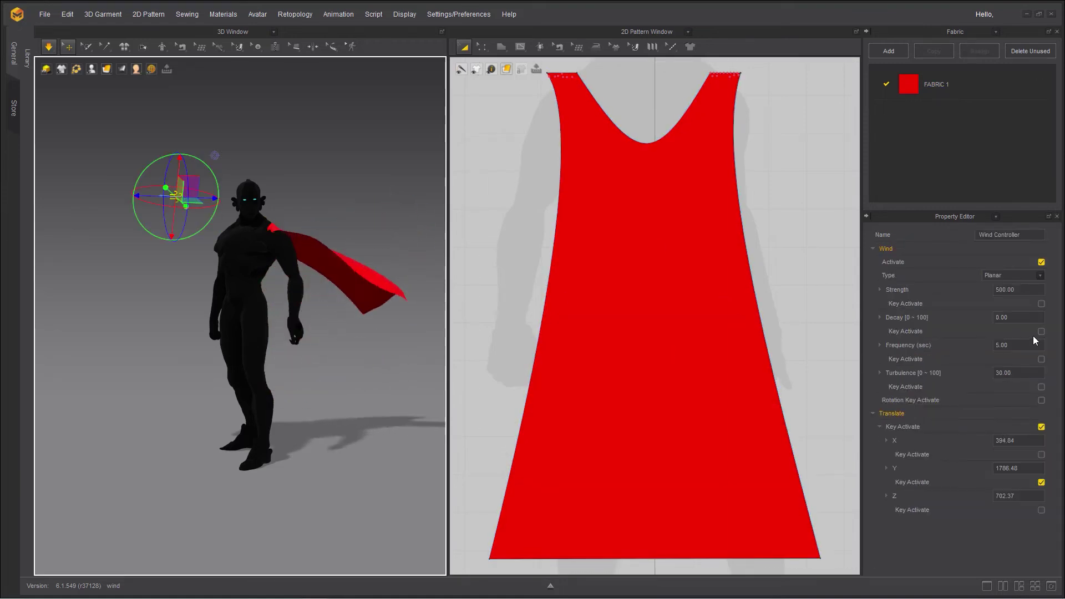
{"action": "left_click", "coordinate": [1021, 345]}
{"action": "type", "text": "0"}
{"action": "key", "text": "Return"}
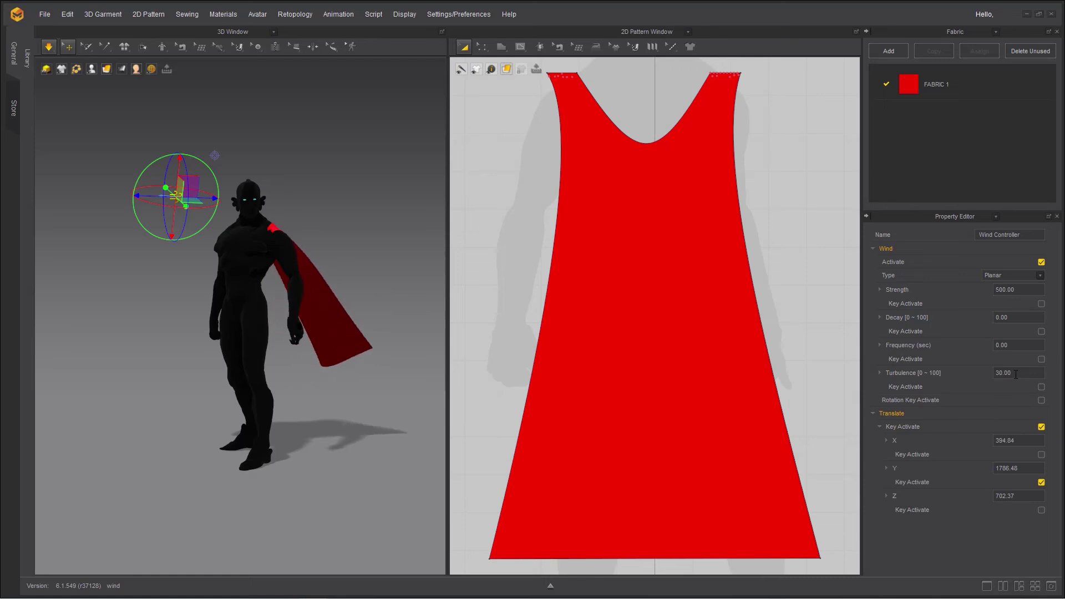
- Try Turbulence values of 0 and 100, then settle the wind Turbulence at 10
{"action": "left_click_drag", "start_coordinate": [1016, 373], "coordinate": [956, 375]}
{"action": "type", "text": "0"}
{"action": "key", "text": "Return"}
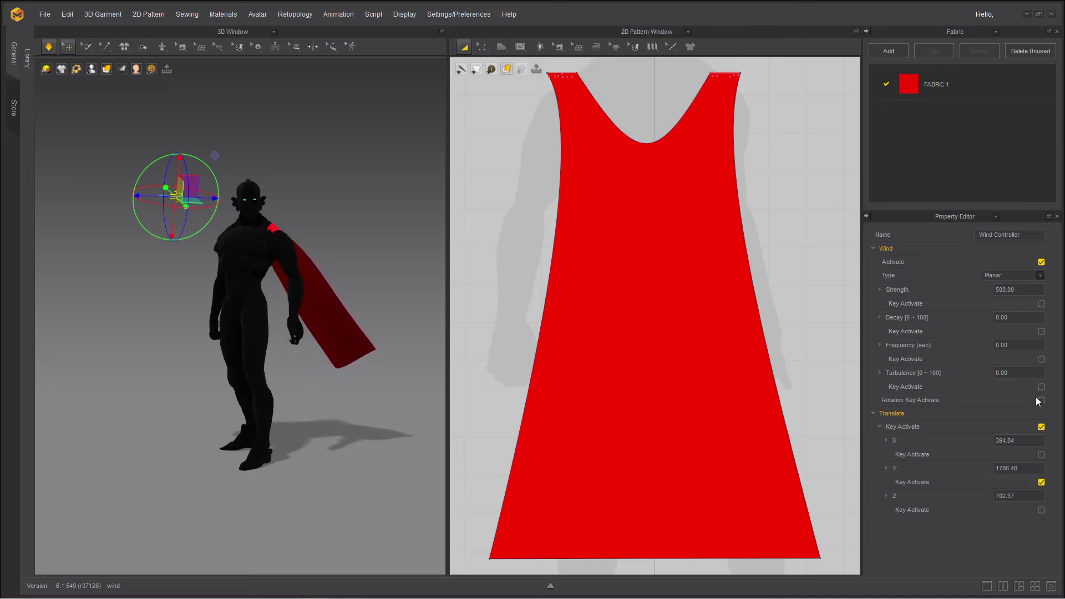
{"action": "left_click", "coordinate": [1028, 375]}
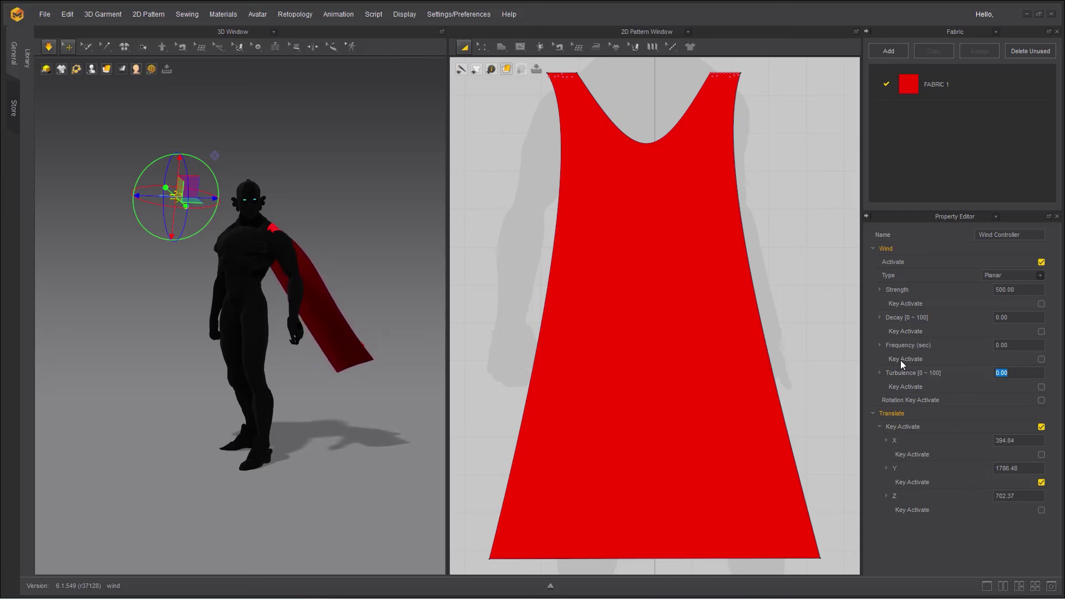
{"action": "type", "text": "100"}
{"action": "key", "text": "Return"}
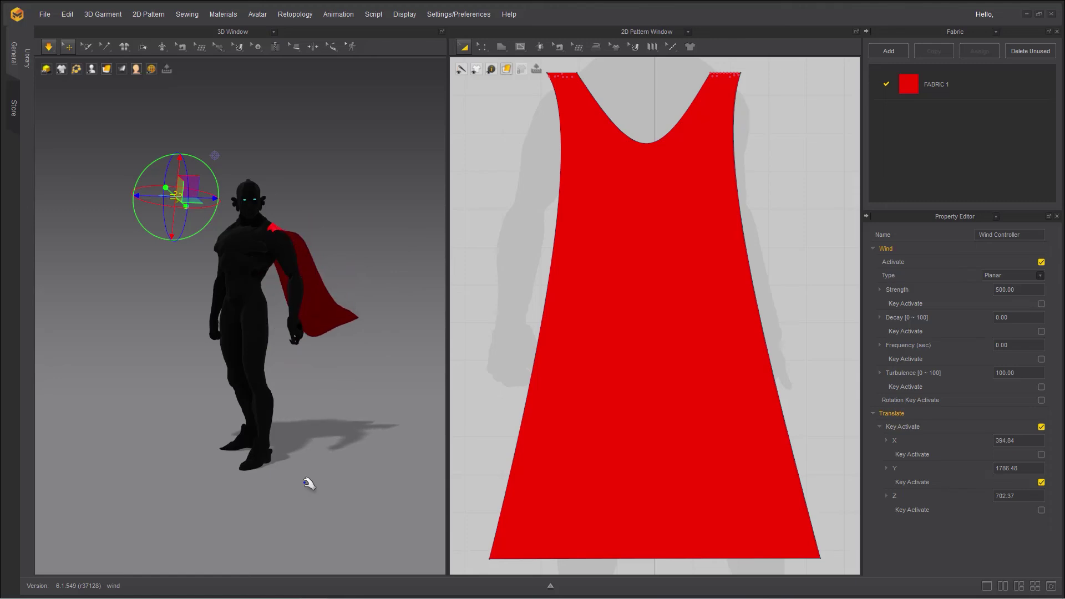
{"action": "left_click", "coordinate": [935, 374]}
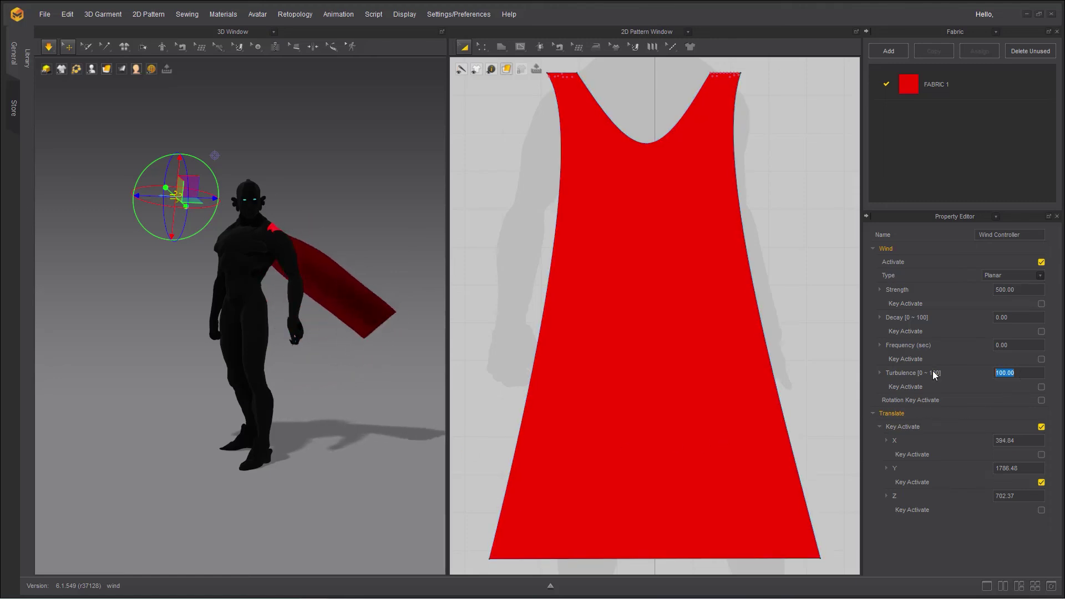
{"action": "type", "text": "10"}
{"action": "key", "text": "Return"}
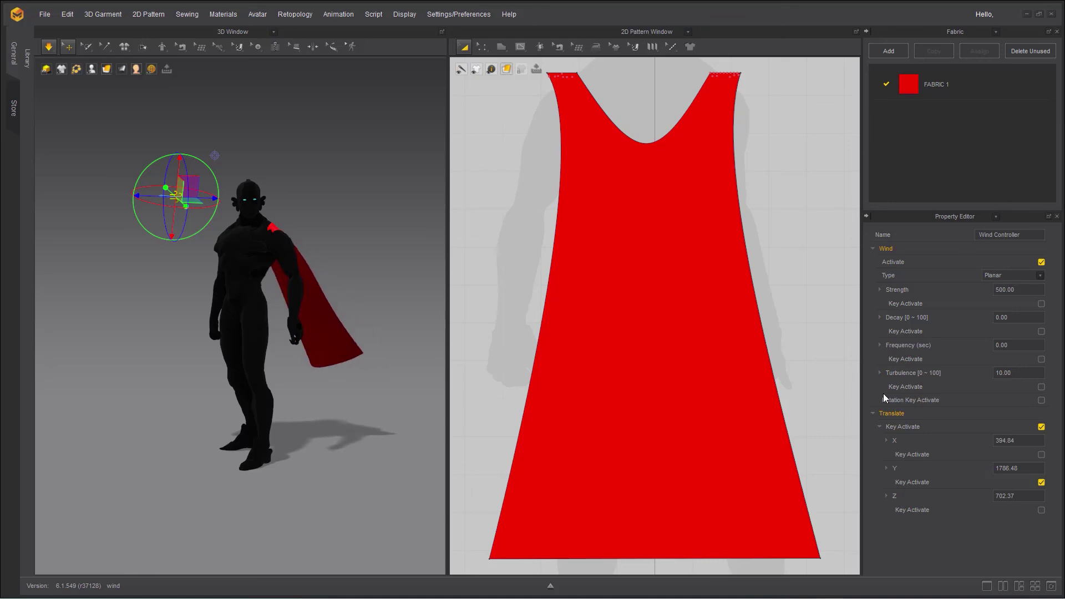
- Raise the wind Turbulence to 15
{"action": "left_click", "coordinate": [551, 587]}
{"action": "left_click", "coordinate": [546, 430]}
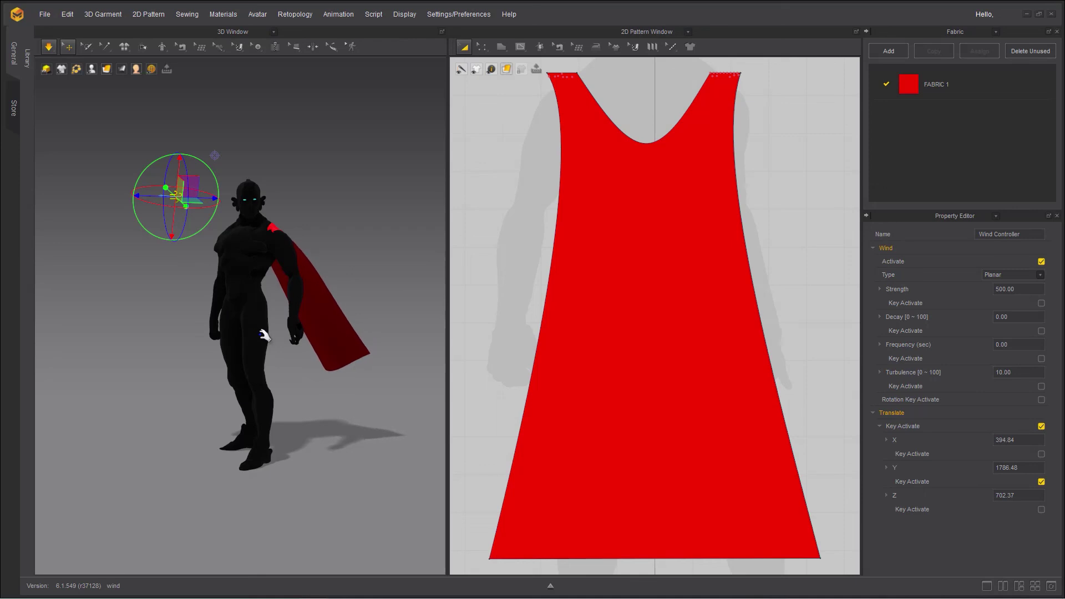
{"action": "double_click", "coordinate": [1018, 373]}
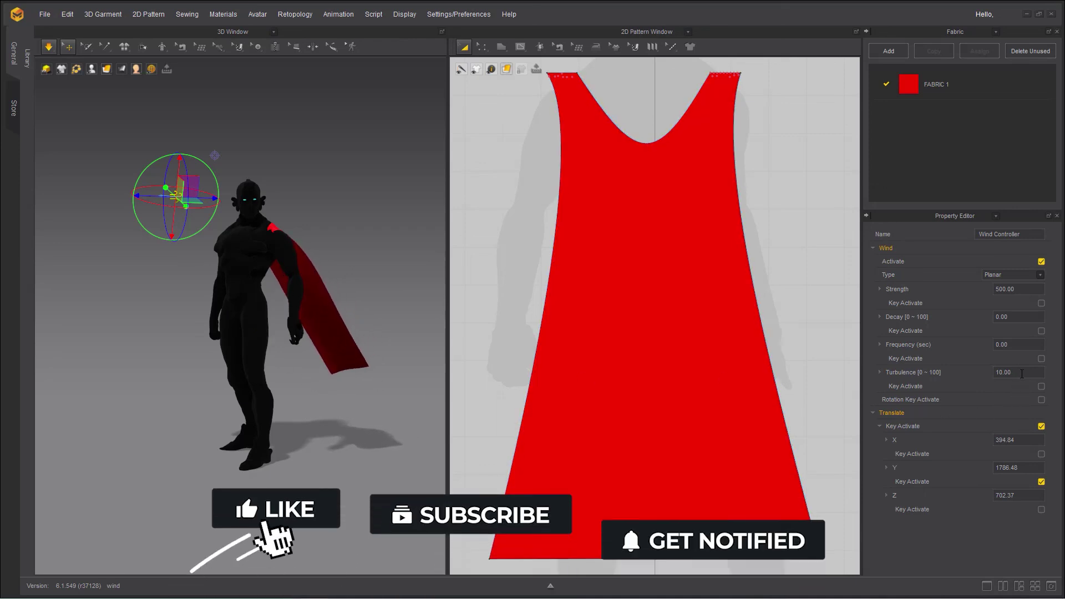
{"action": "type", "text": "15"}
{"action": "key", "text": "Return"}
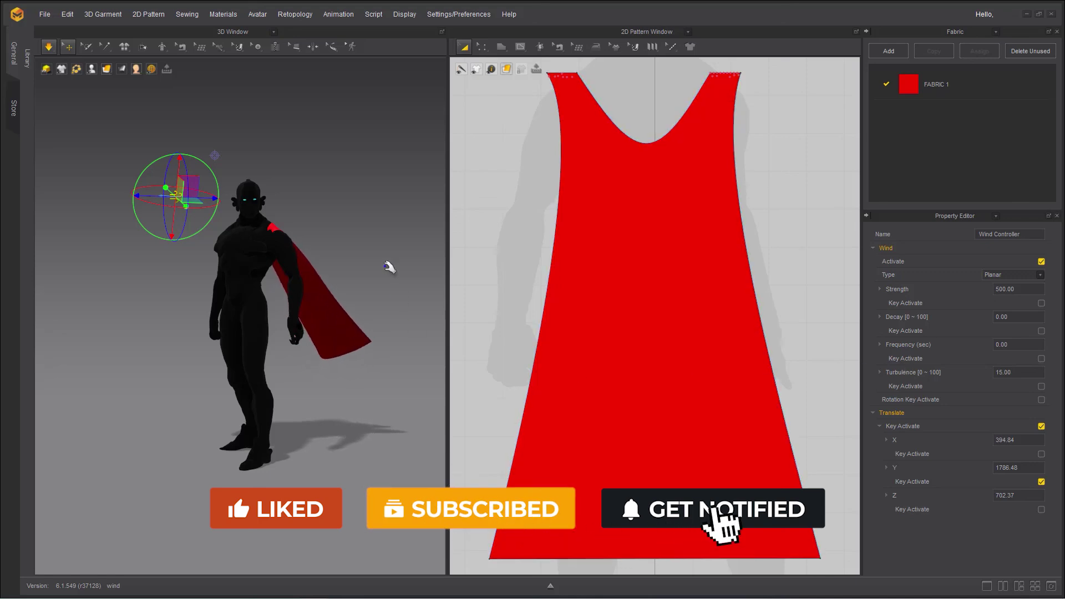
- Deactivate the wind and hide the wind controller via Display > Environment
{"action": "left_click", "coordinate": [1041, 261]}
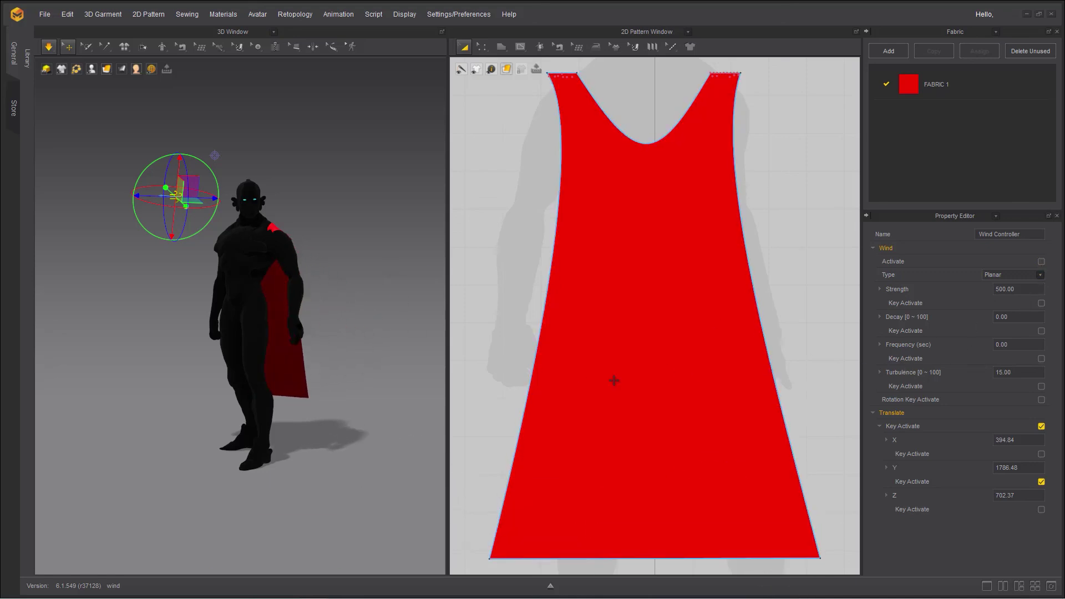
{"action": "left_click", "coordinate": [403, 16]}
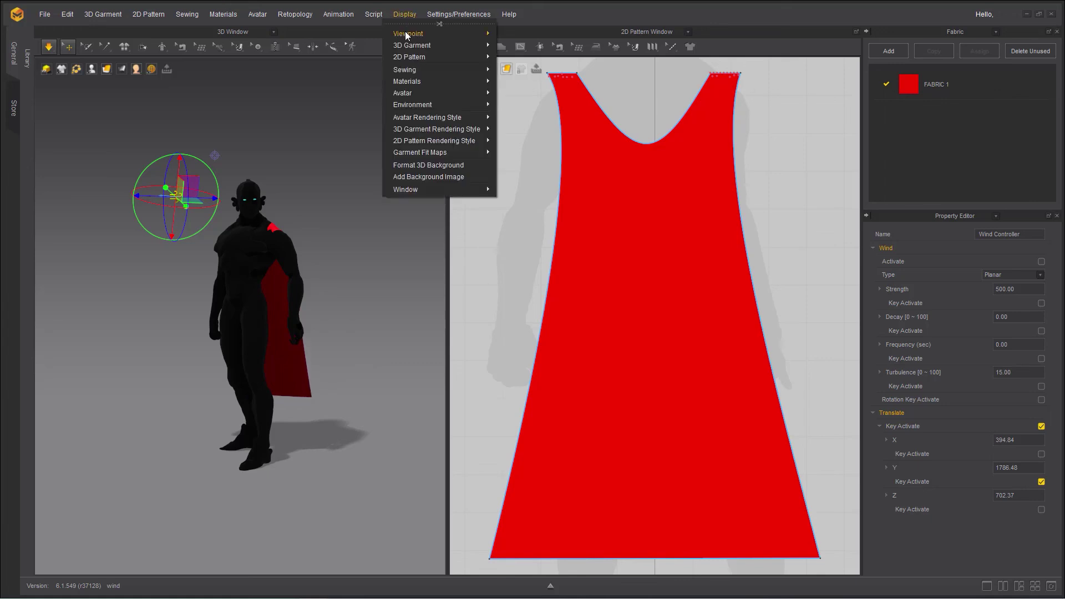
{"action": "mouse_move", "coordinate": [422, 105]}
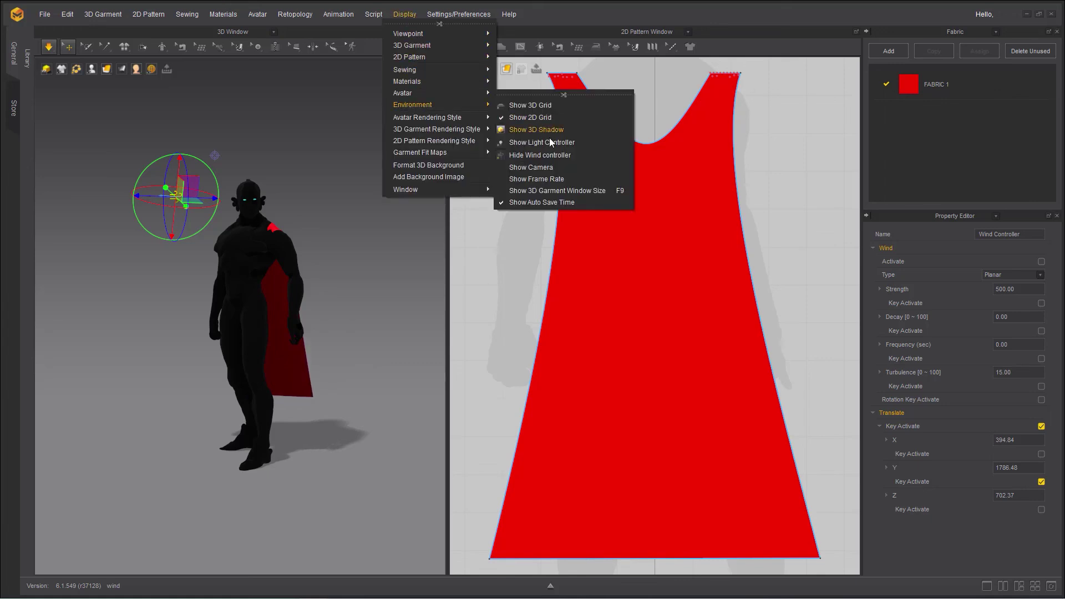
{"action": "left_click", "coordinate": [547, 154]}
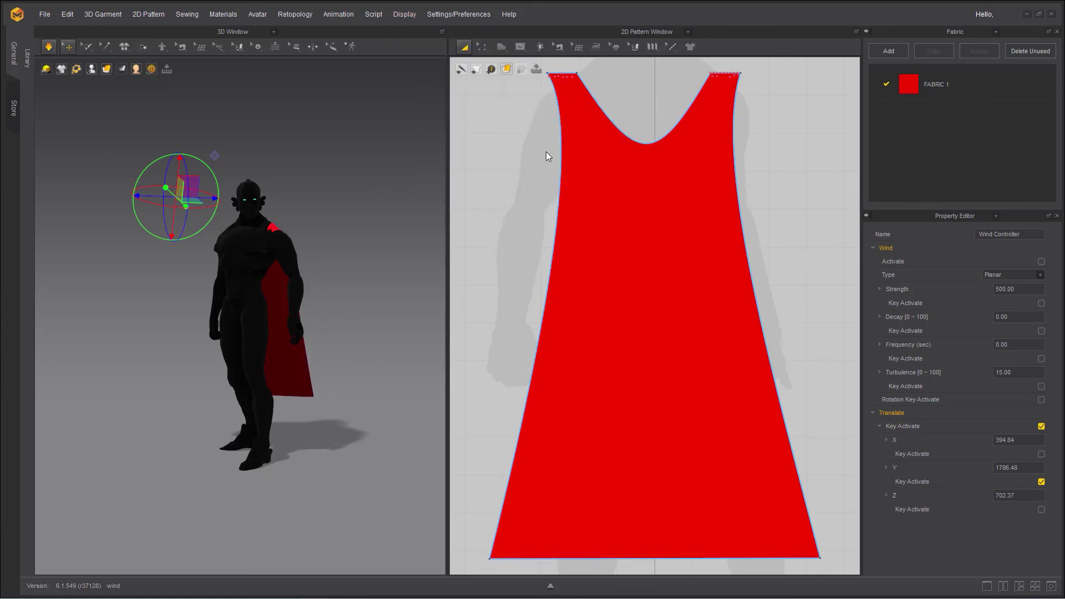
{"action": "left_click", "coordinate": [327, 204]}
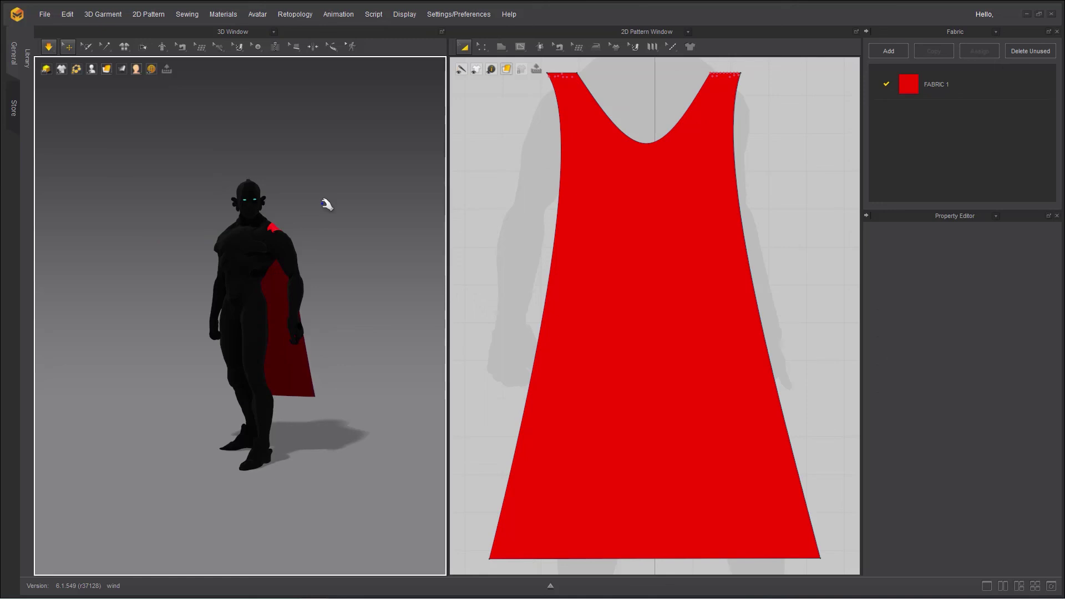